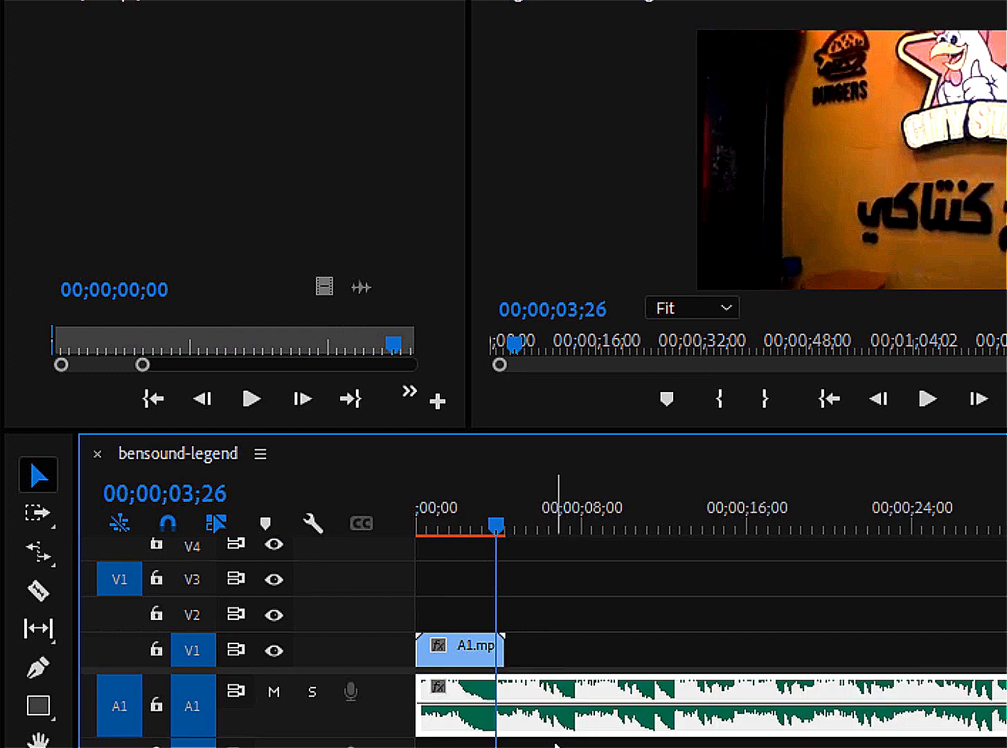
# Cut the music clip at 00;00;03;26 with the Razor Tool and delete the part after the cut.
pyautogui.click(46, 601)
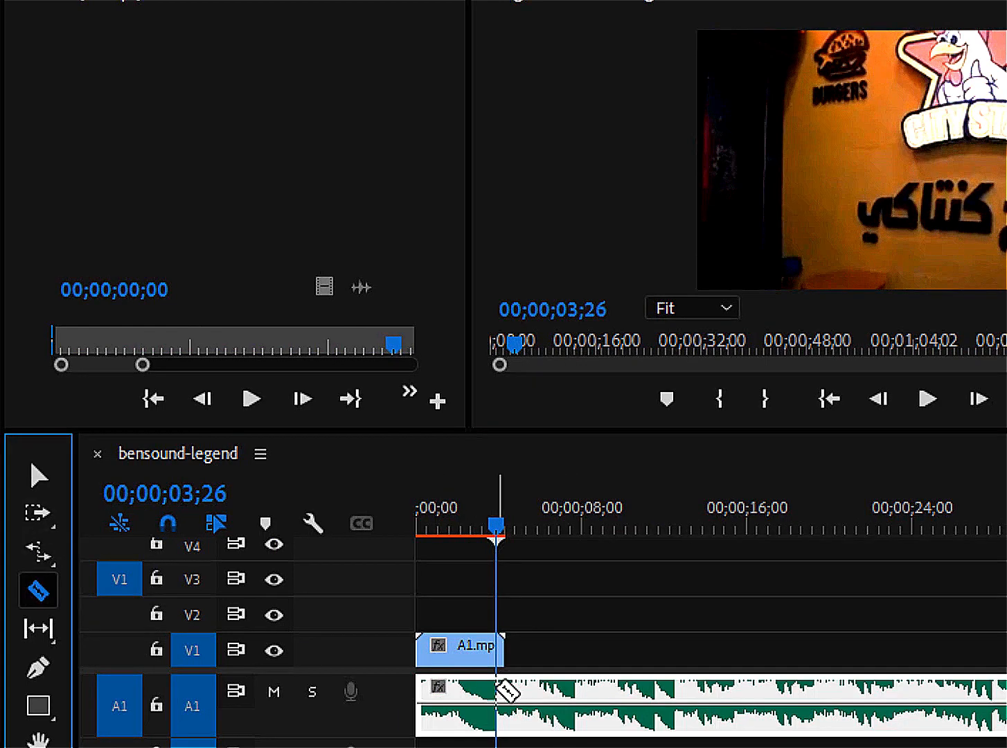
pyautogui.click(508, 691)
pyautogui.press('v')
pyautogui.click(670, 708)
pyautogui.press('Delete')
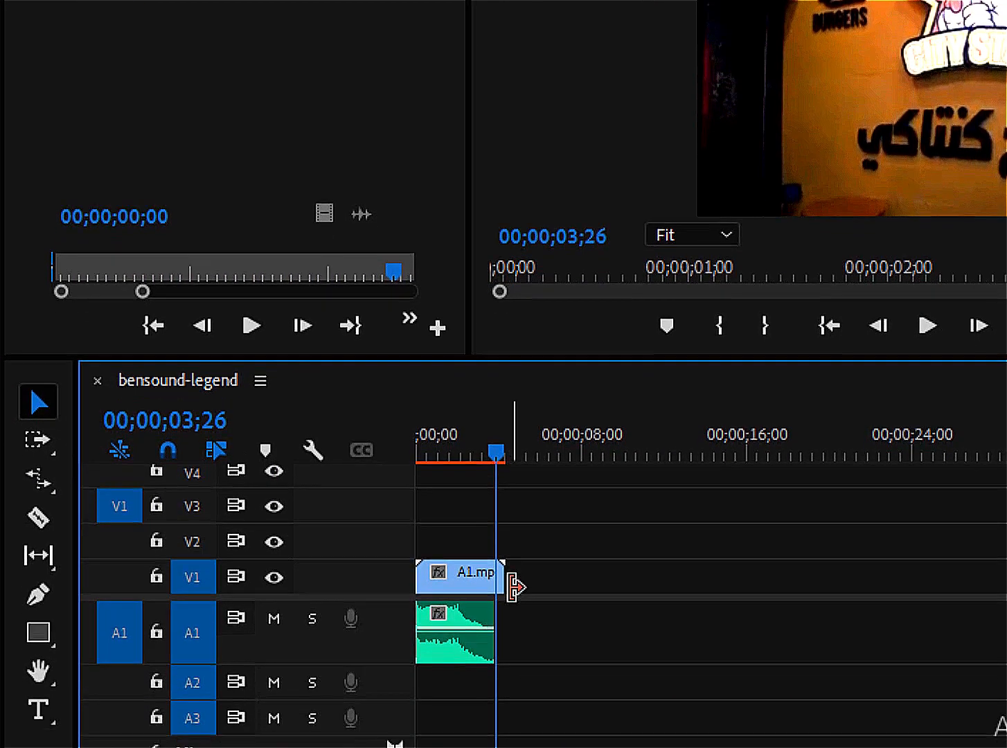
# Rate-stretch the end of A1.mp4 back to the end of the music clip, giving a speed of 112.93%.
pyautogui.moveTo(403, 690); pyautogui.dragTo(331, 695)
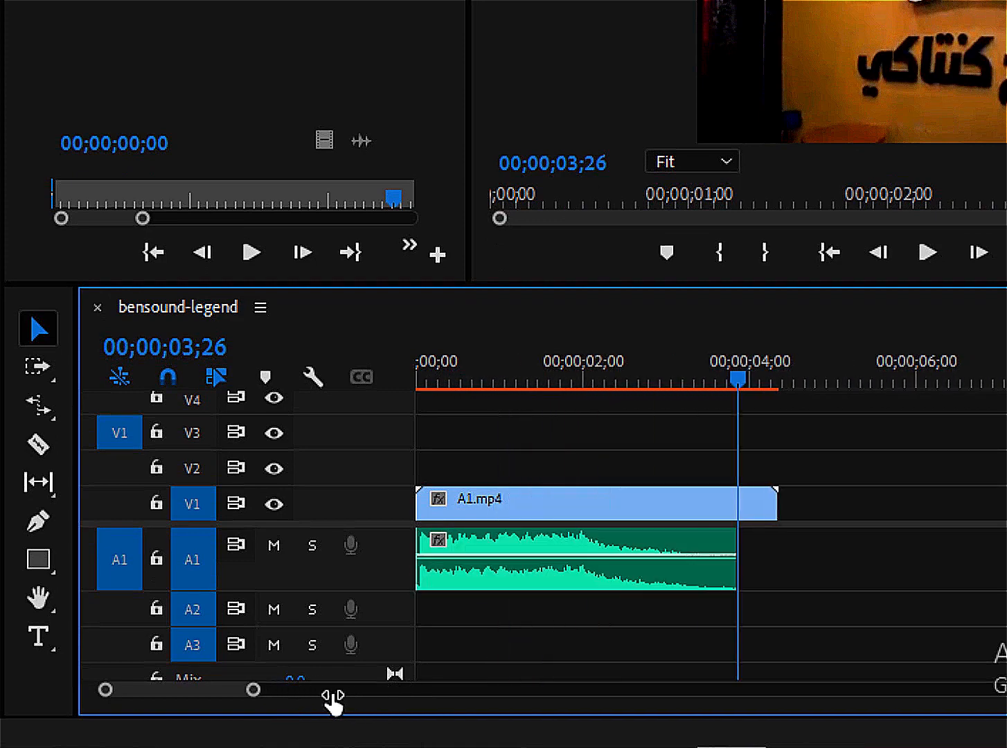
pyautogui.click(38, 405)
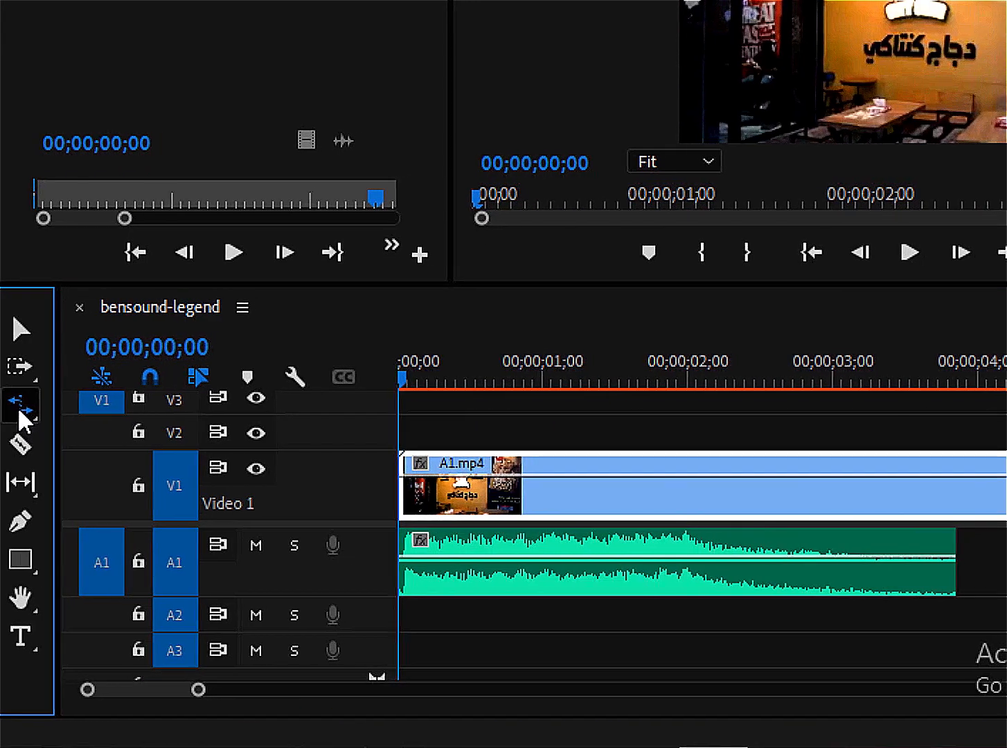
pyautogui.click(19, 410)
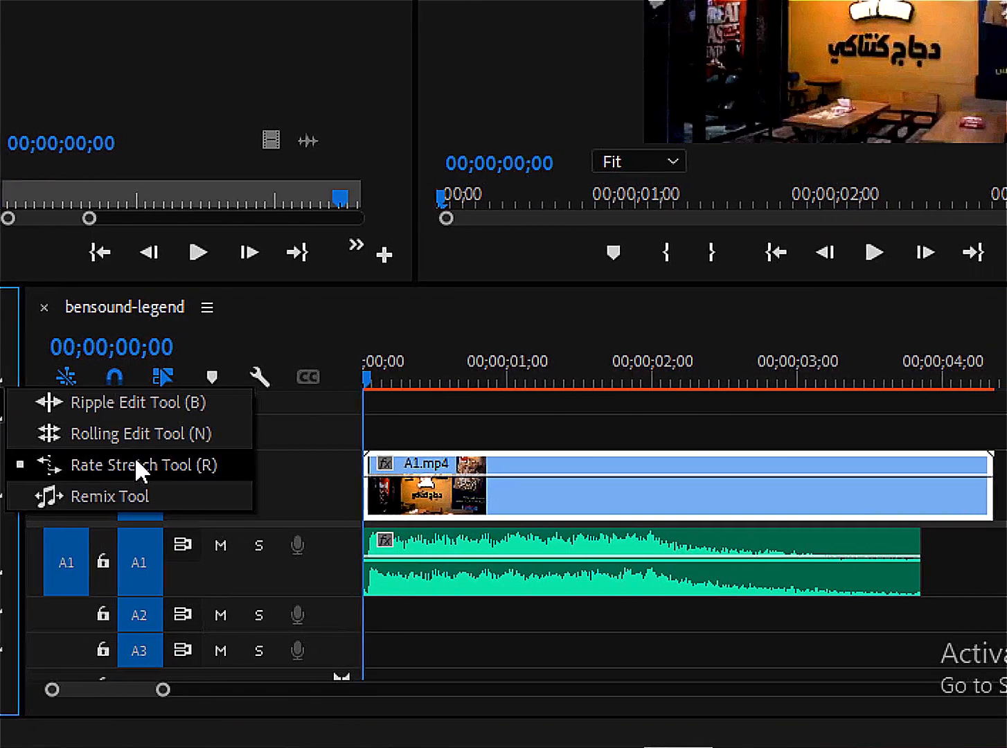
pyautogui.click(168, 467)
pyautogui.moveTo(956, 502); pyautogui.dragTo(906, 523)
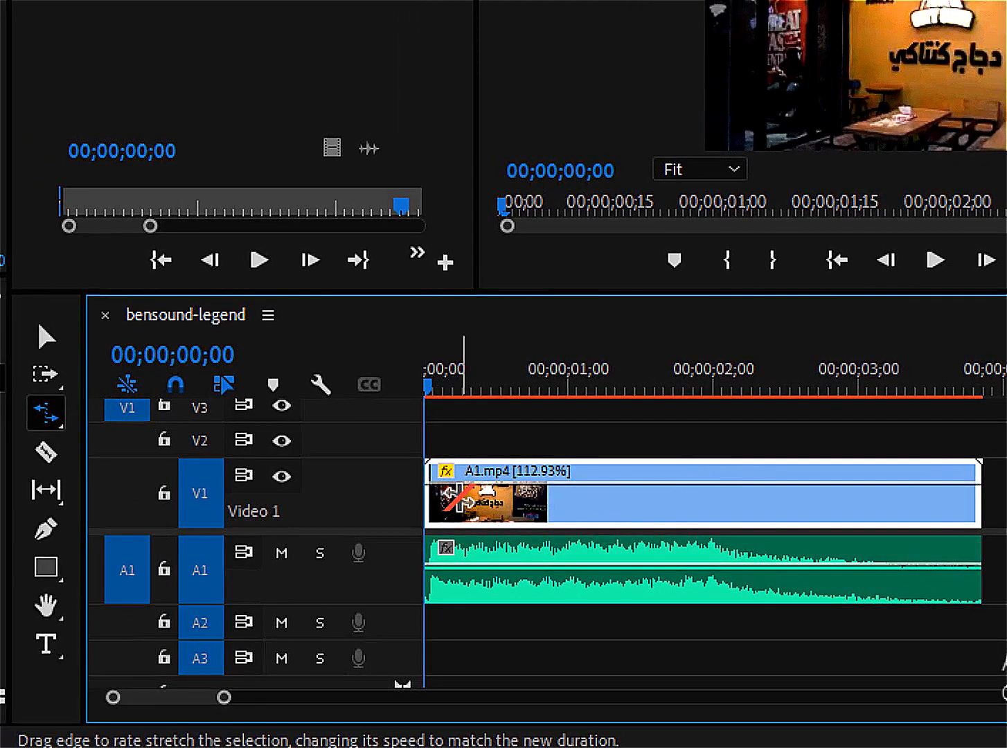
pyautogui.click(47, 337)
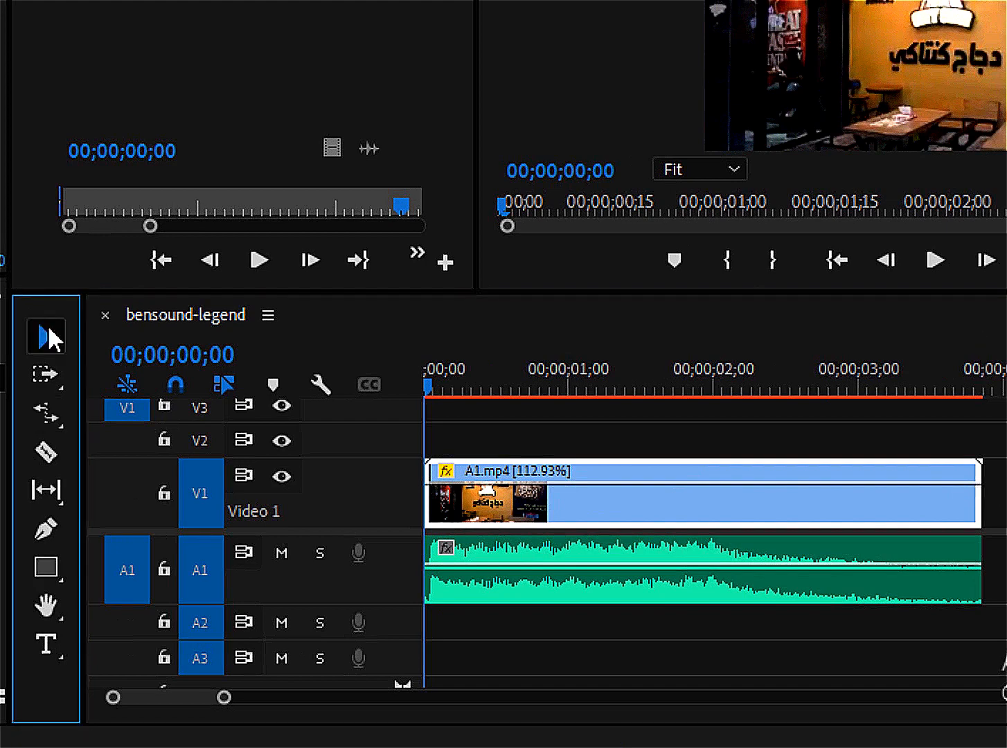
# Show the Time Remapping Speed keyframes on the A1.mp4 clip.
pyautogui.rightClick(760, 514)
pyautogui.scroll(-2, 879, 381)
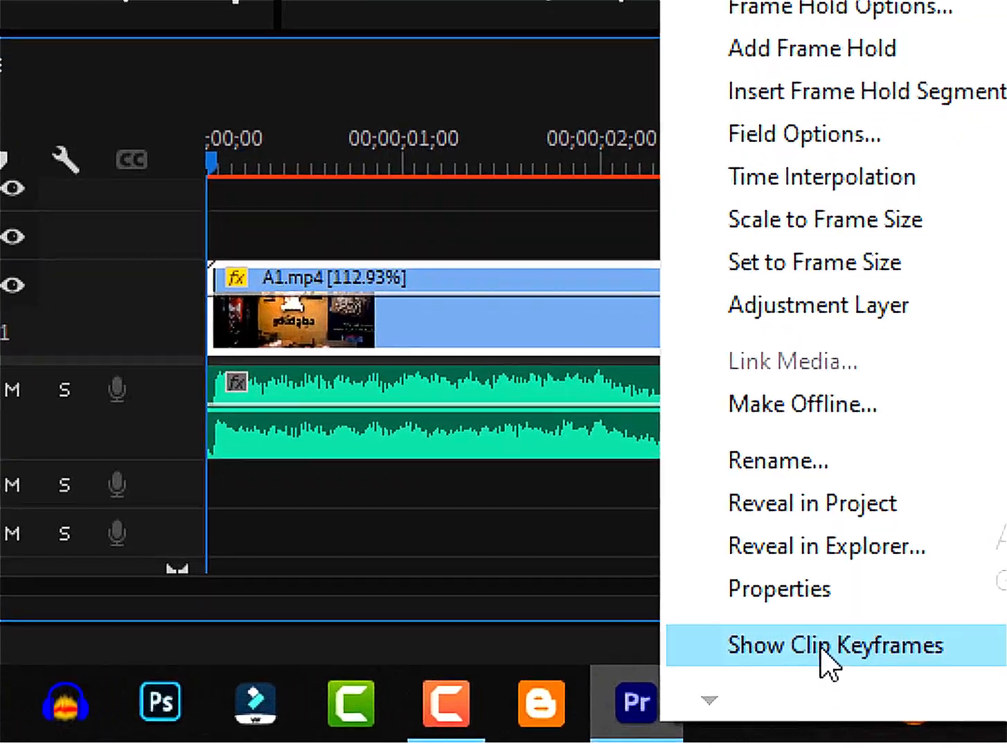
pyautogui.moveTo(820, 647)
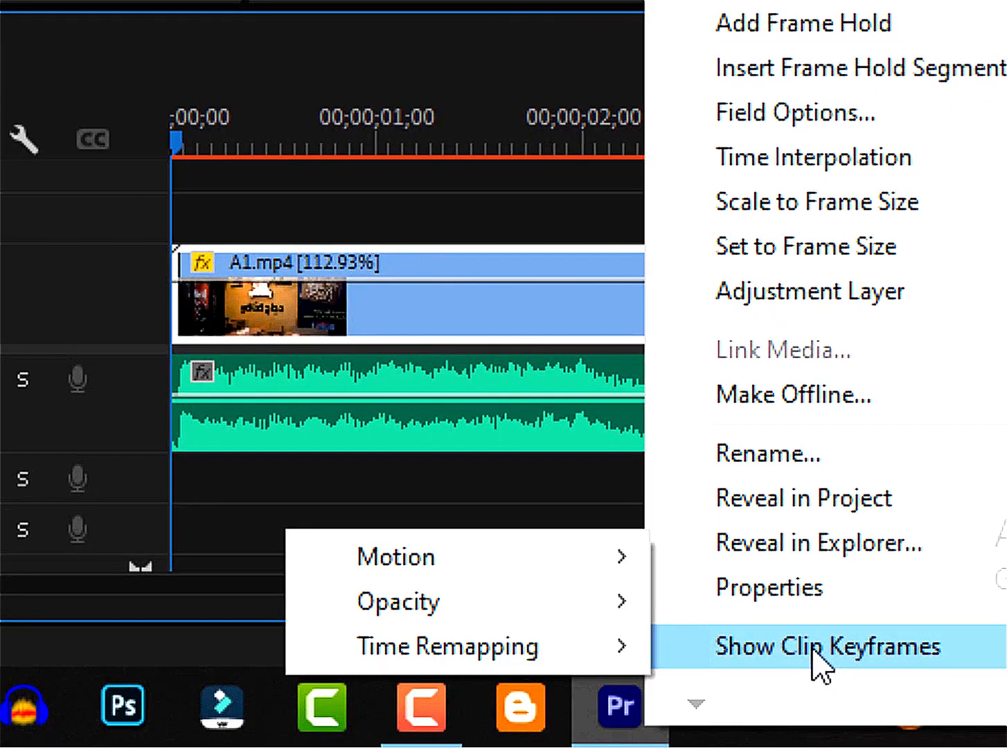
pyautogui.moveTo(464, 654)
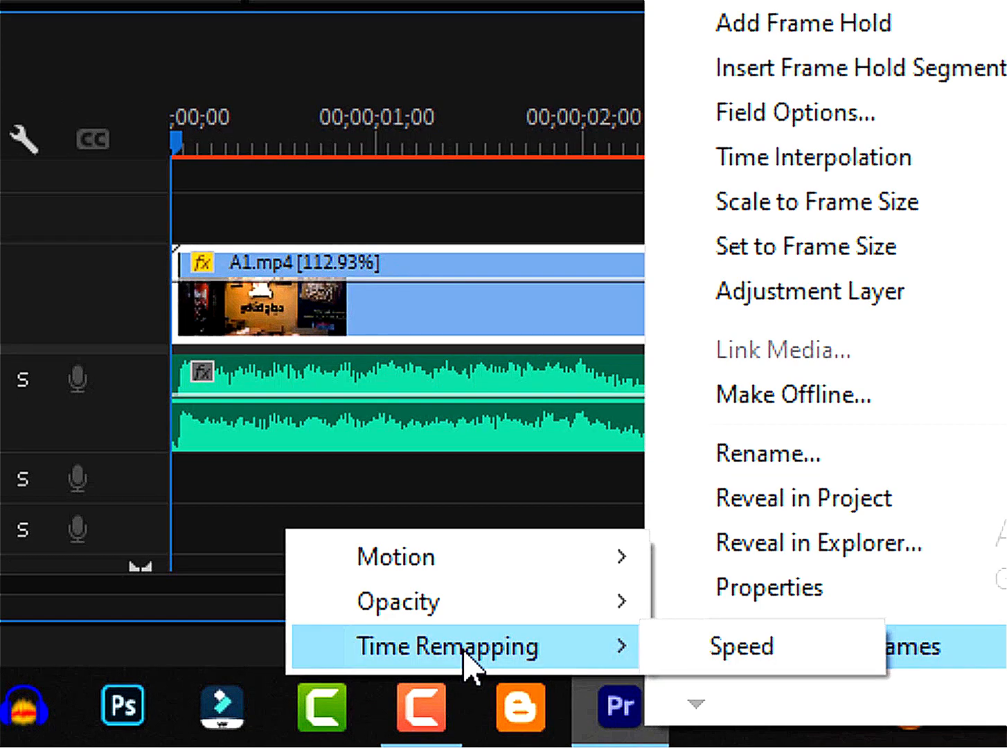
pyautogui.click(654, 651)
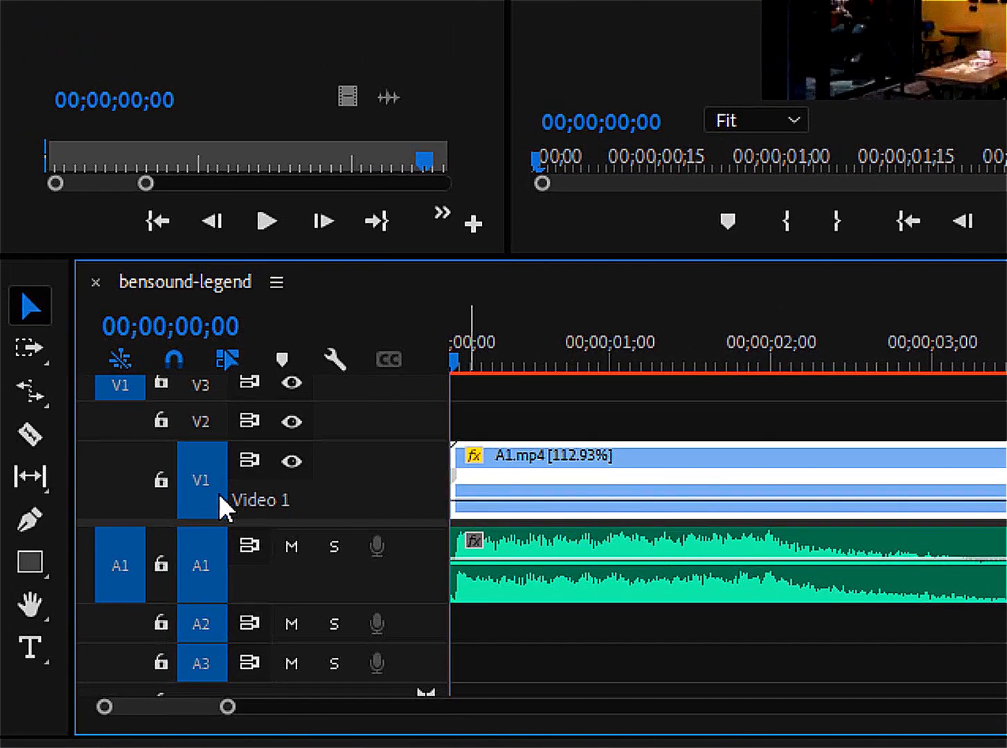
# Add a speed keyframe just after the start of A1.mp4 and raise the following section's speed, shortening the clip to about 2.5 seconds.
pyautogui.click(38, 524)
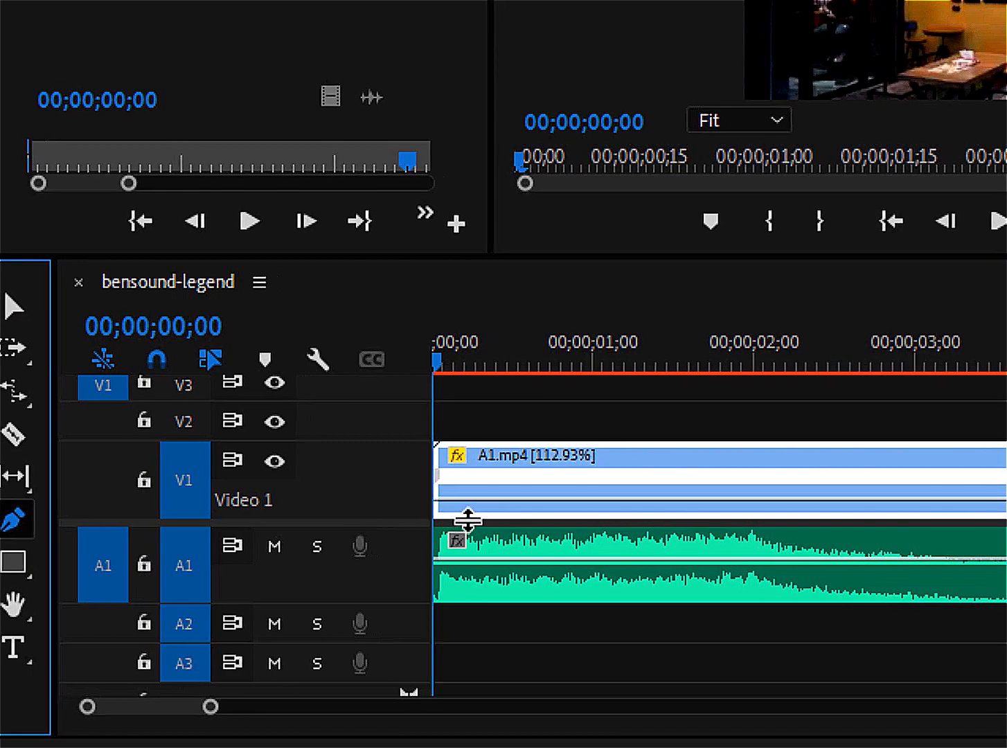
pyautogui.click(432, 501)
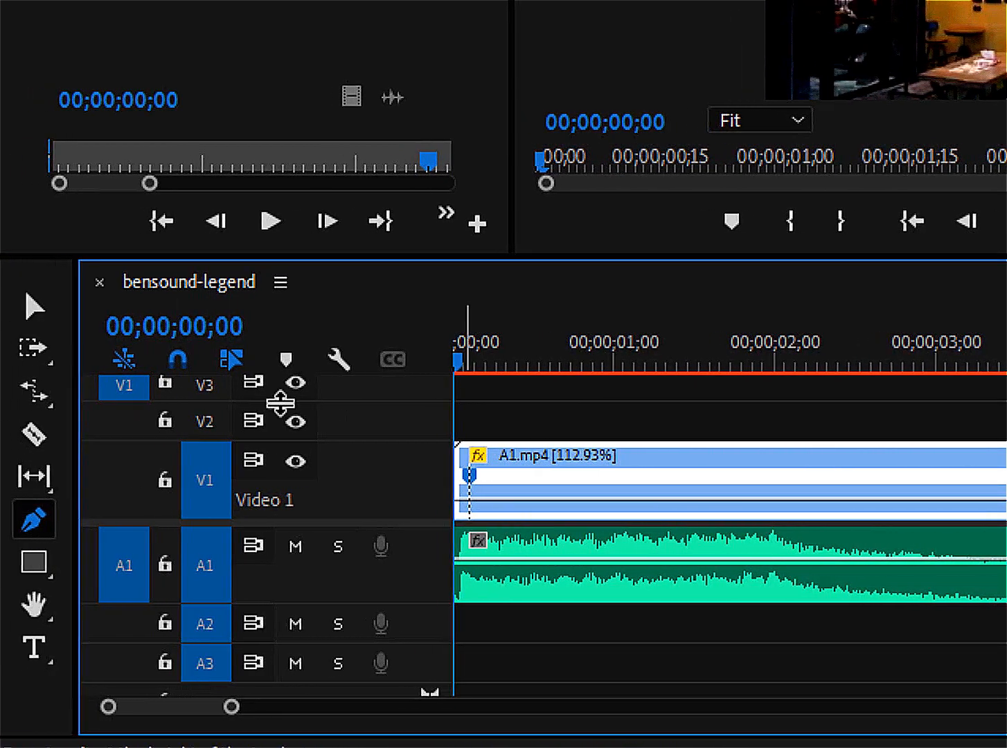
pyautogui.click(6, 303)
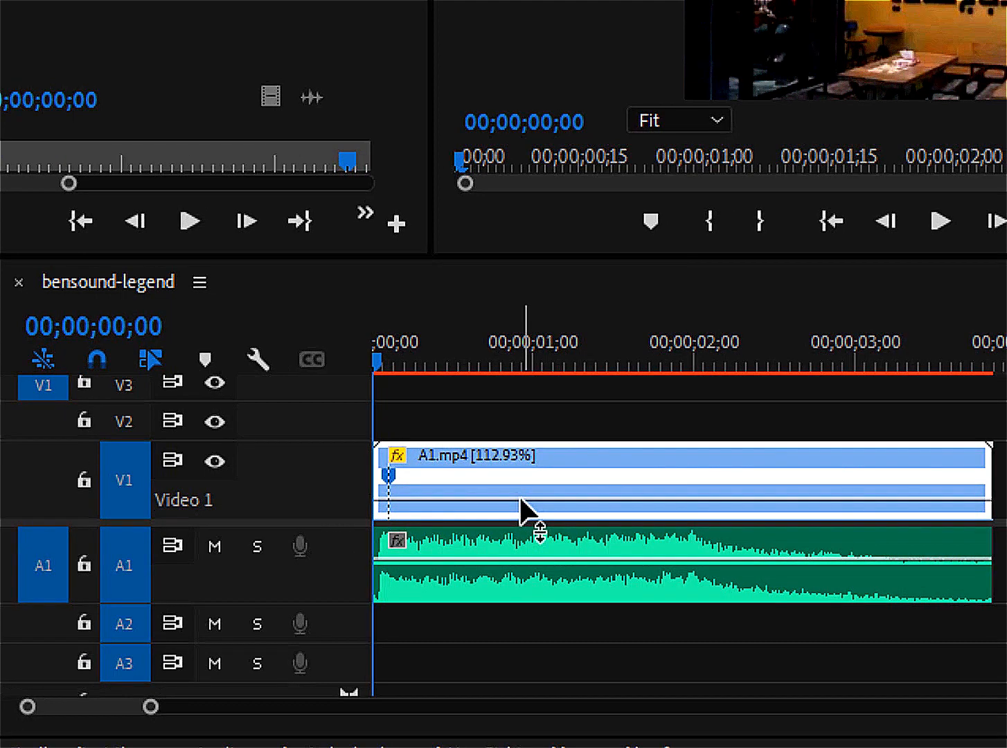
pyautogui.moveTo(521, 499)
pyautogui.mouseDown()
pyautogui.moveTo(525, 457)
pyautogui.moveTo(539, 478)
pyautogui.moveTo(539, 426)
pyautogui.mouseUp()
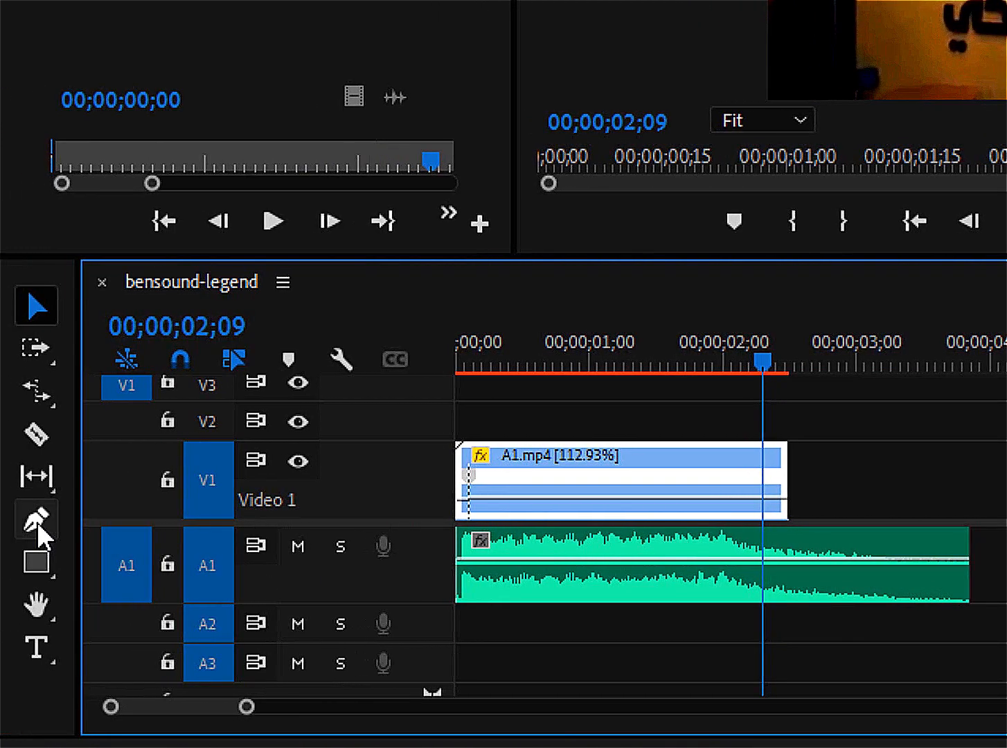
# Add a second speed keyframe near 00;00;02;09 and slow the section after it until the clip ends with the music.
pyautogui.click(37, 521)
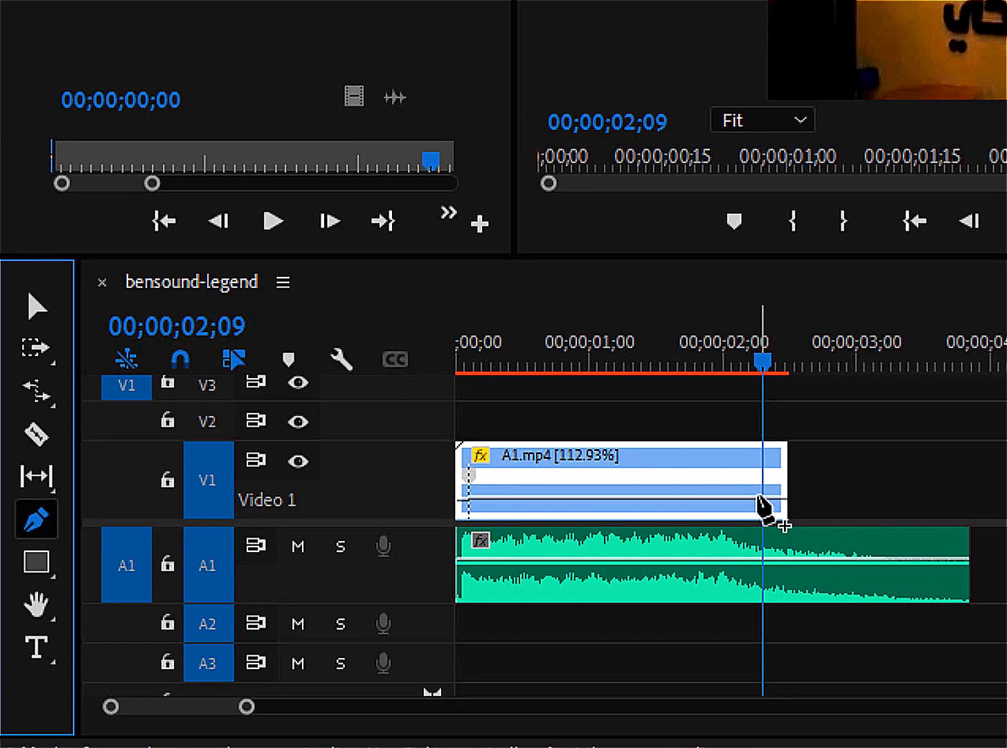
pyautogui.click(760, 500)
pyautogui.click(37, 308)
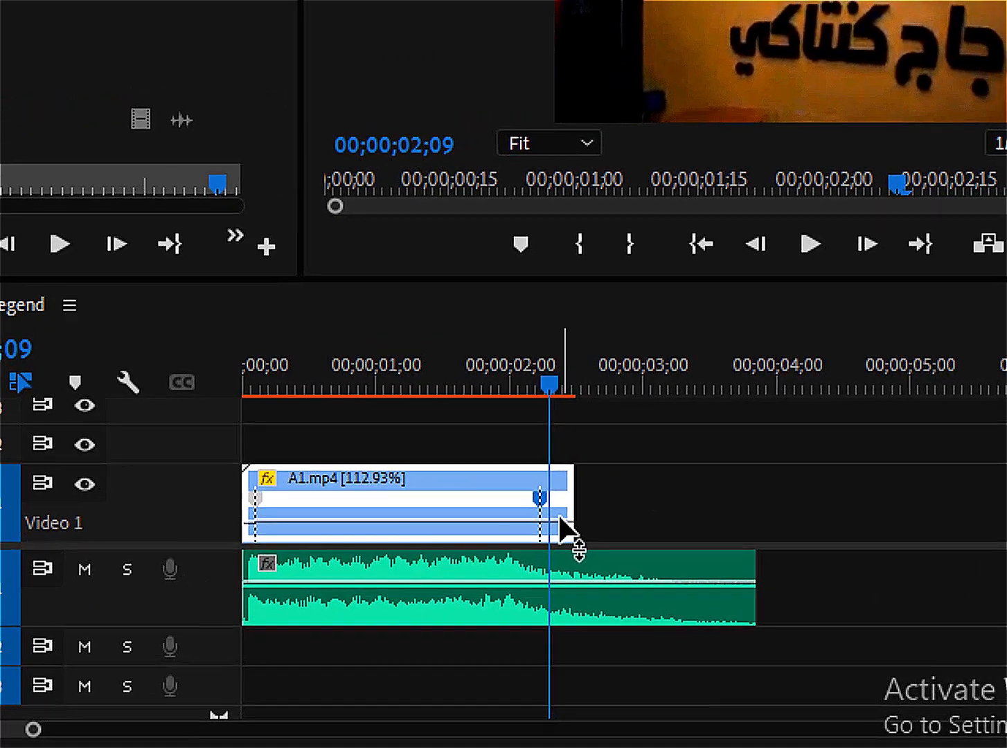
pyautogui.moveTo(741, 502); pyautogui.dragTo(786, 520)
pyautogui.moveTo(677, 515); pyautogui.dragTo(724, 496)
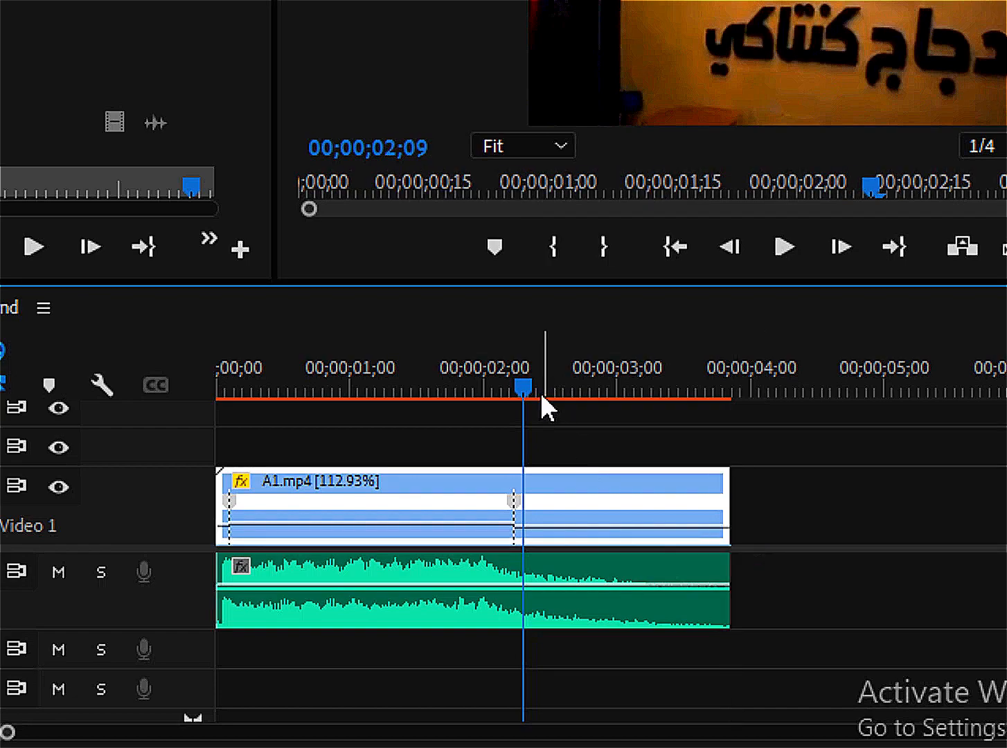
# Play the sequence from the start and cut A1.mp4 with the Razor Tool at 00;00;02;07.
pyautogui.press('Home')
pyautogui.press('space')
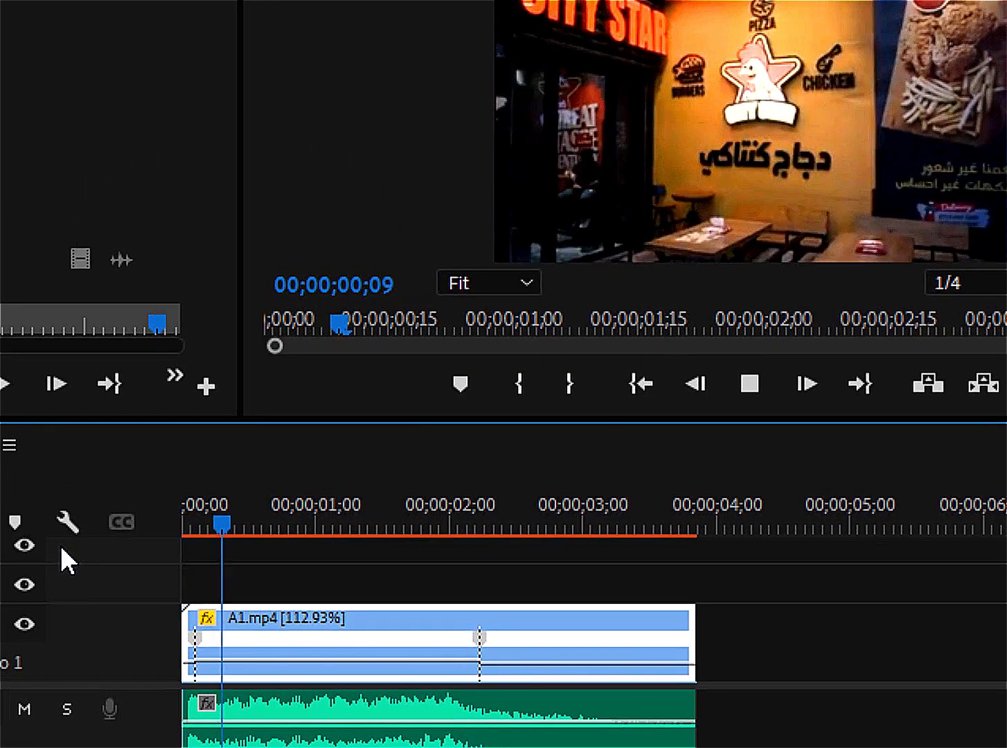
pyautogui.press('space')
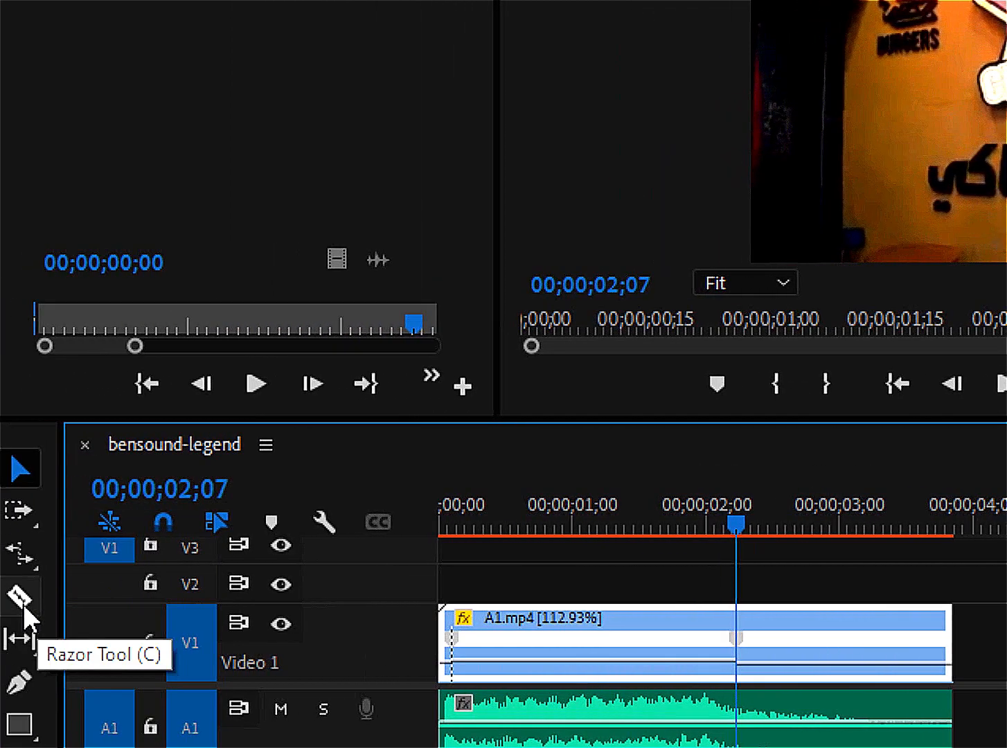
pyautogui.click(21, 597)
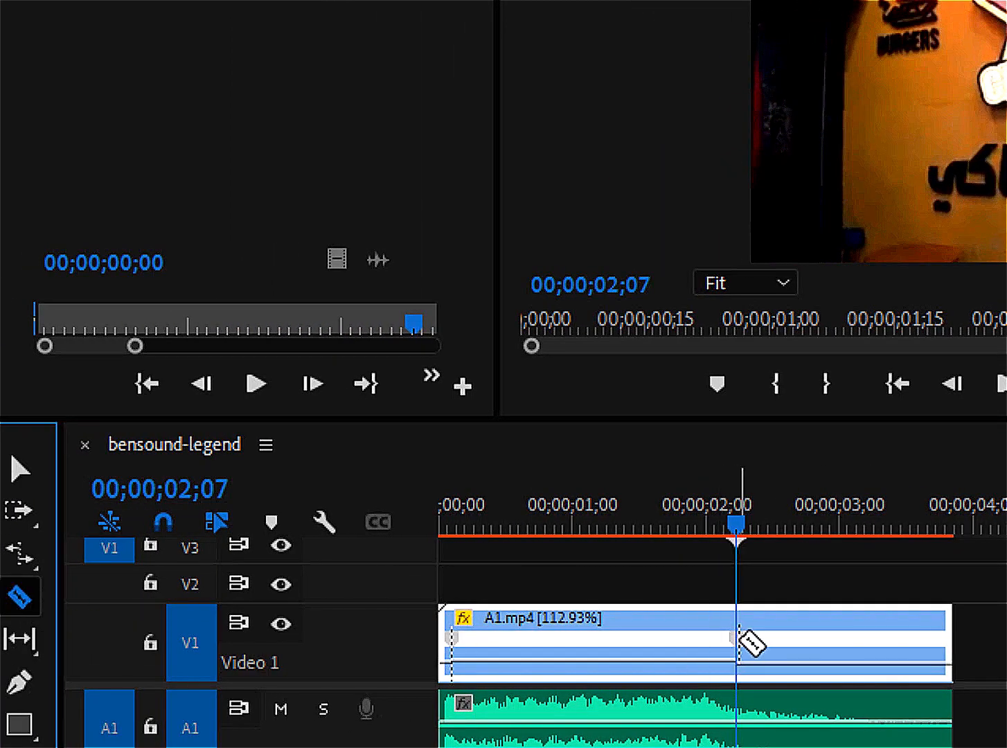
pyautogui.click(739, 641)
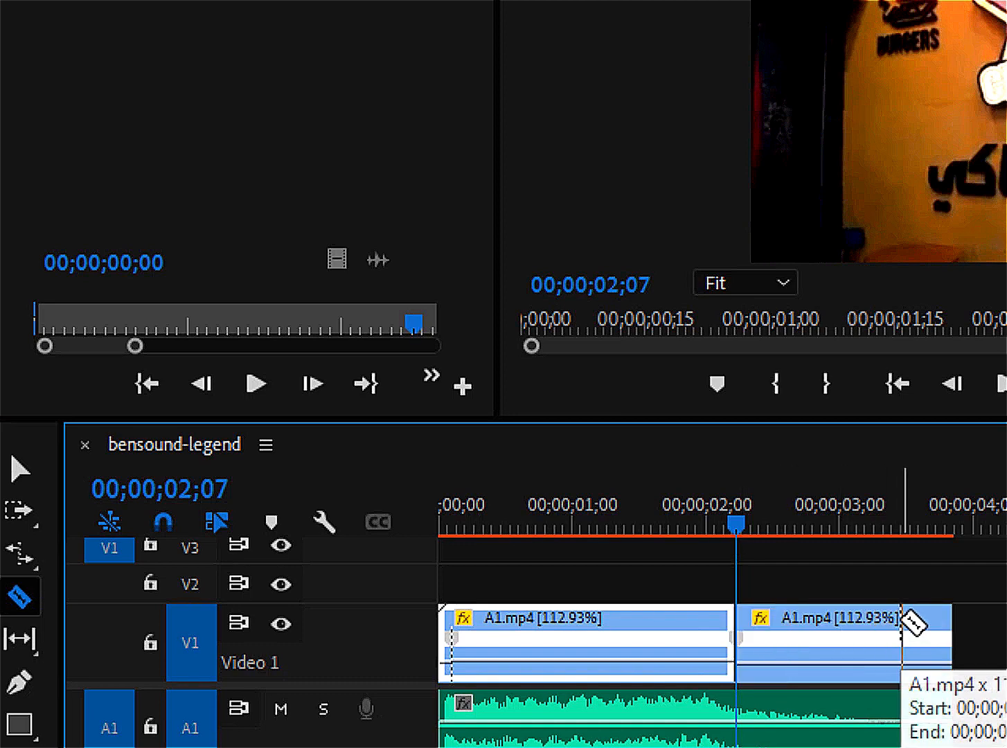
# Split A1.mp4 into consecutive one-frame slices from 00;00;02;08 to about 00;00;02;23.
pyautogui.press('Right')
pyautogui.click(901, 623)
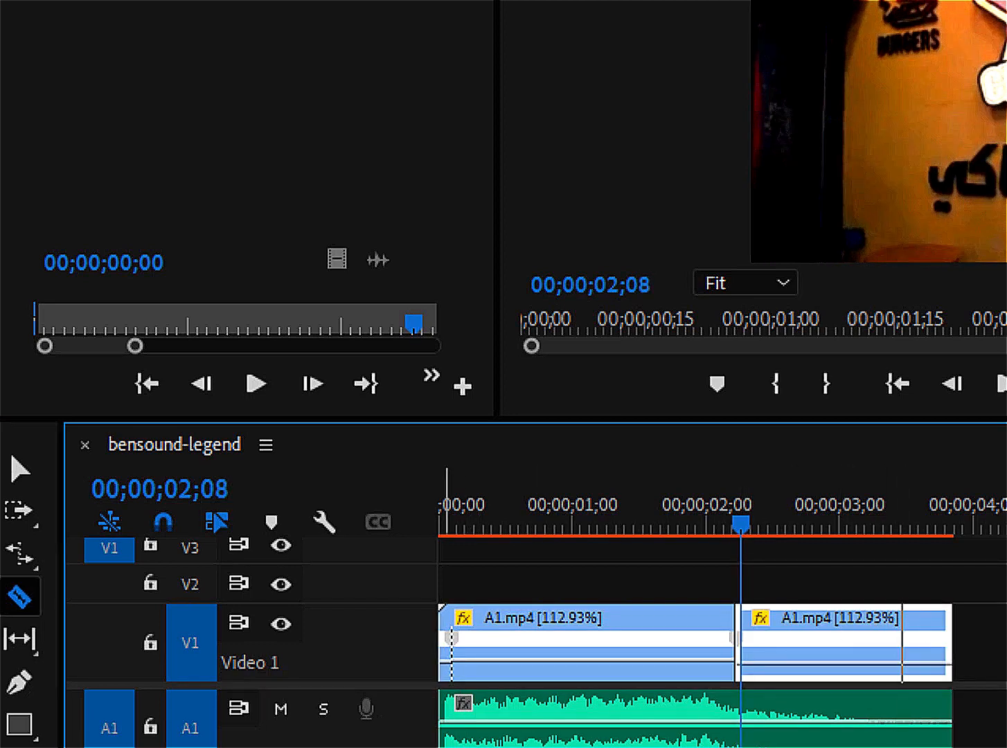
pyautogui.moveTo(720, 747); pyautogui.dragTo(618, 747)
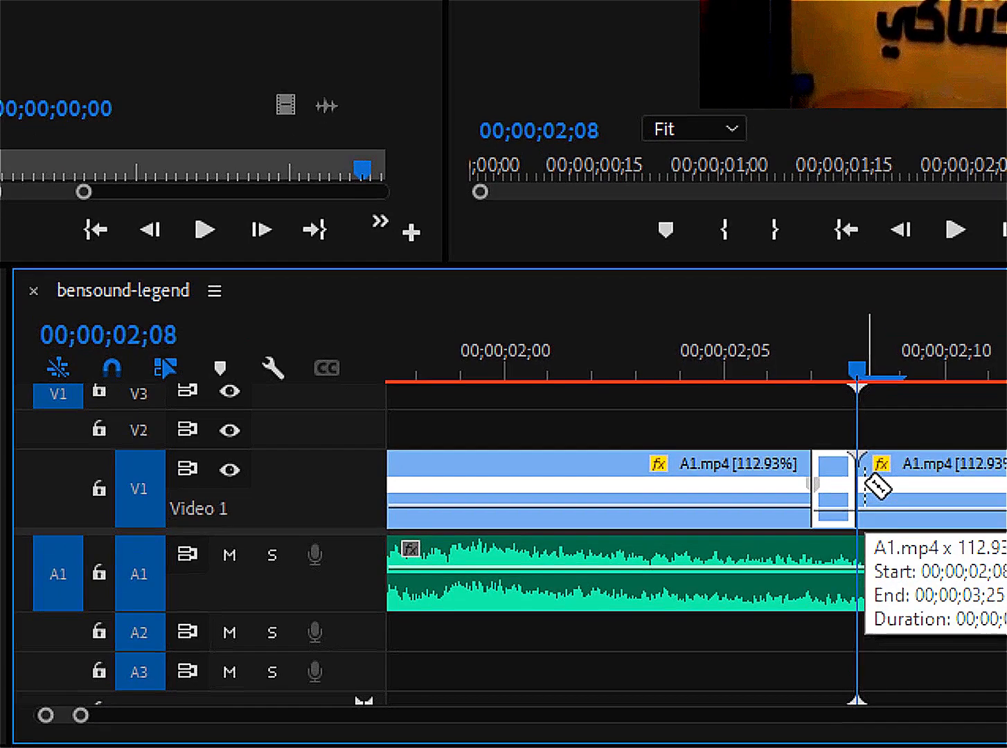
pyautogui.press('Right')
pyautogui.click(825, 489)
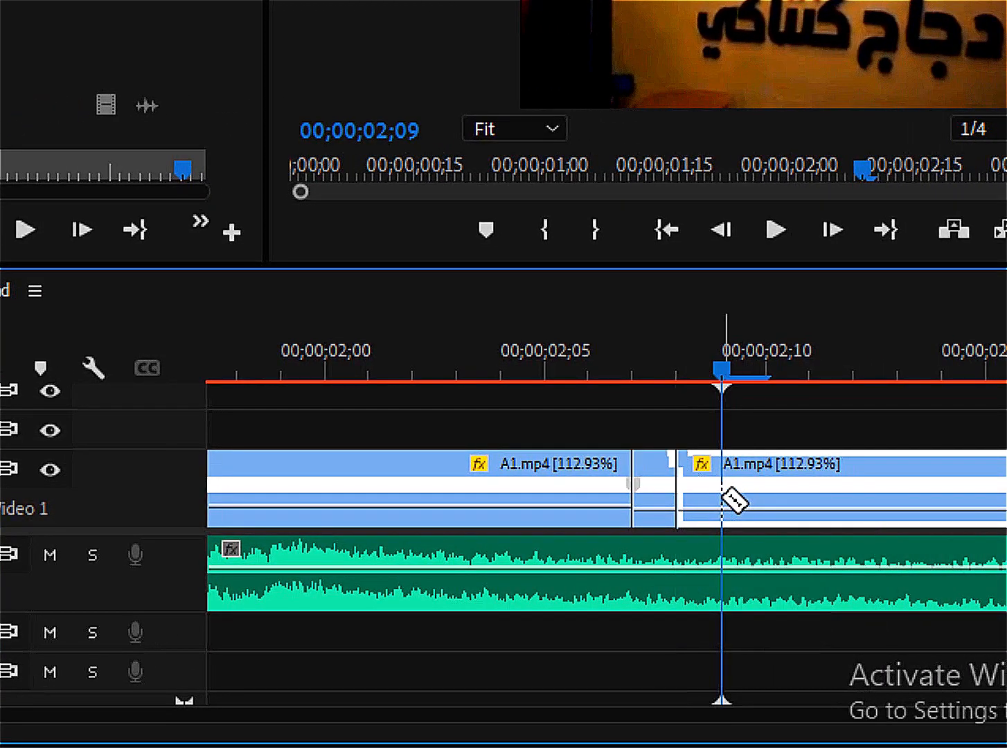
pyautogui.press('Right')
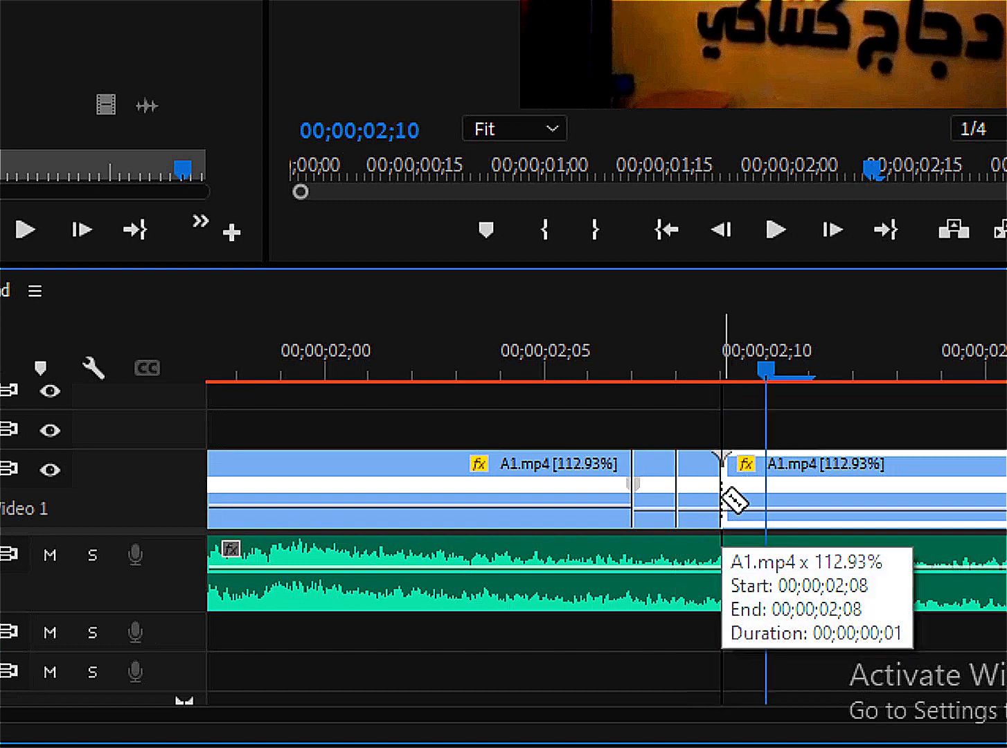
pyautogui.click(776, 484)
pyautogui.press('Right')
pyautogui.click(828, 488)
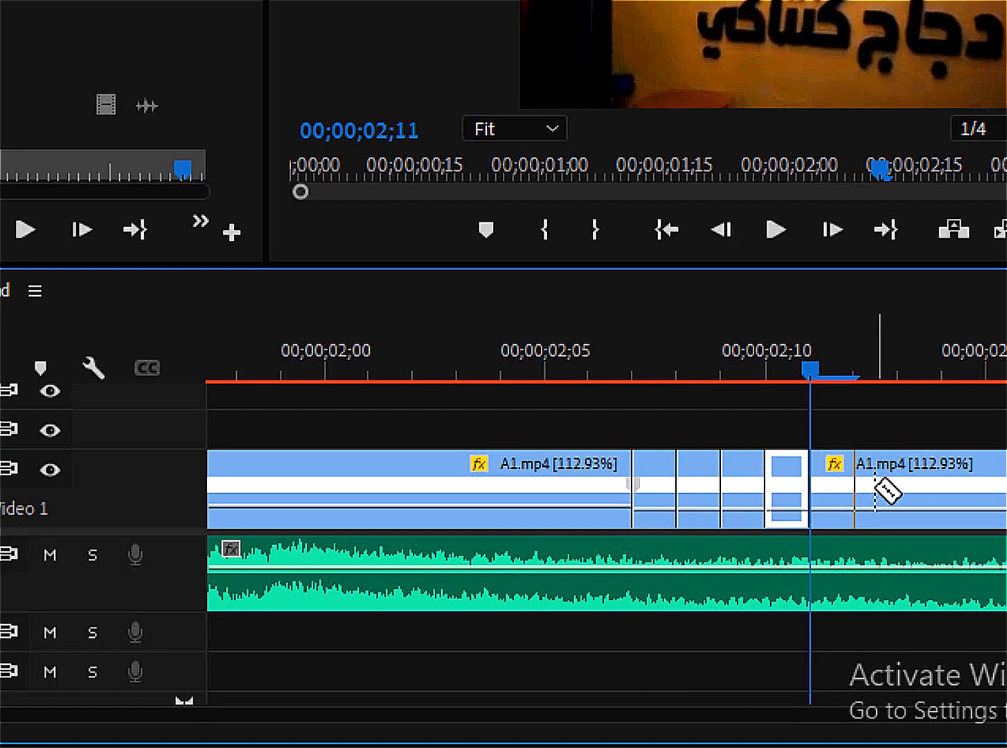
pyautogui.click(900, 488)
pyautogui.click(951, 488)
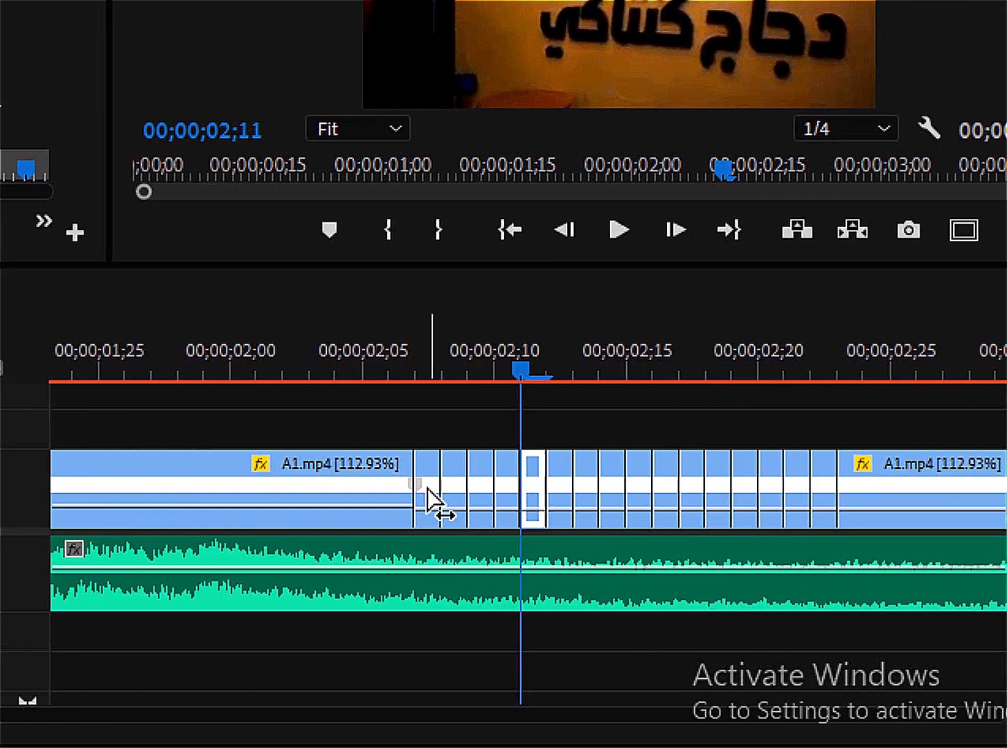
# Delete every other one-frame slice of A1.mp4, starting with the one at 00;00;02;07, to leave alternating gaps.
pyautogui.click(419, 489)
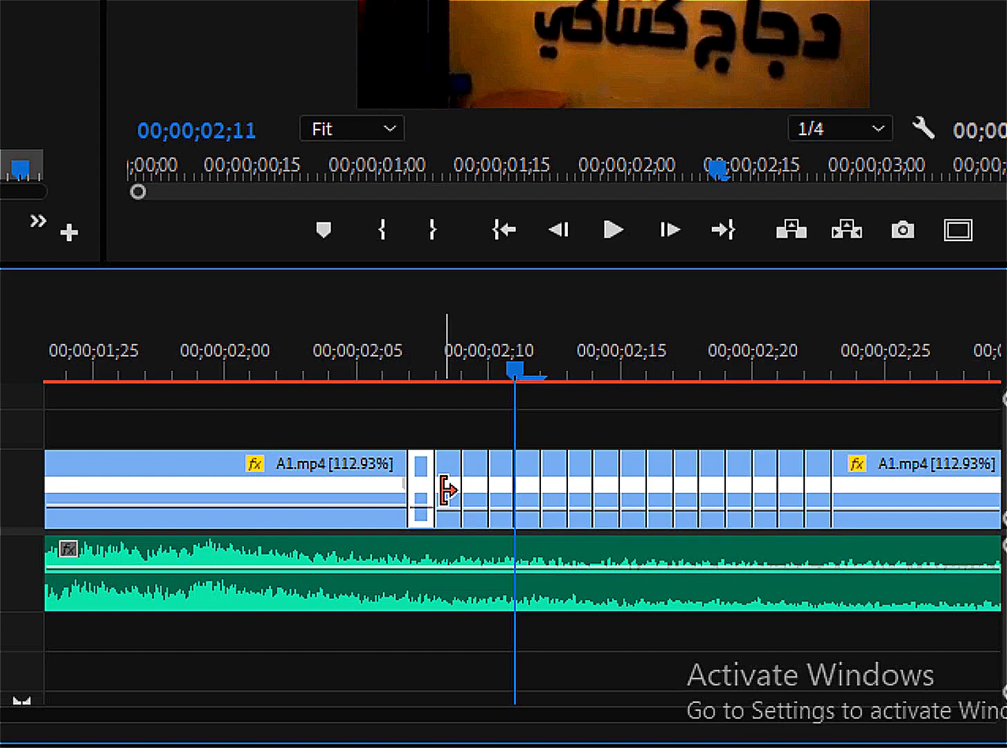
pyautogui.press('Delete')
pyautogui.click(483, 478)
pyautogui.press('Delete')
pyautogui.click(528, 481)
pyautogui.press('Delete')
pyautogui.click(580, 480)
pyautogui.press('Delete')
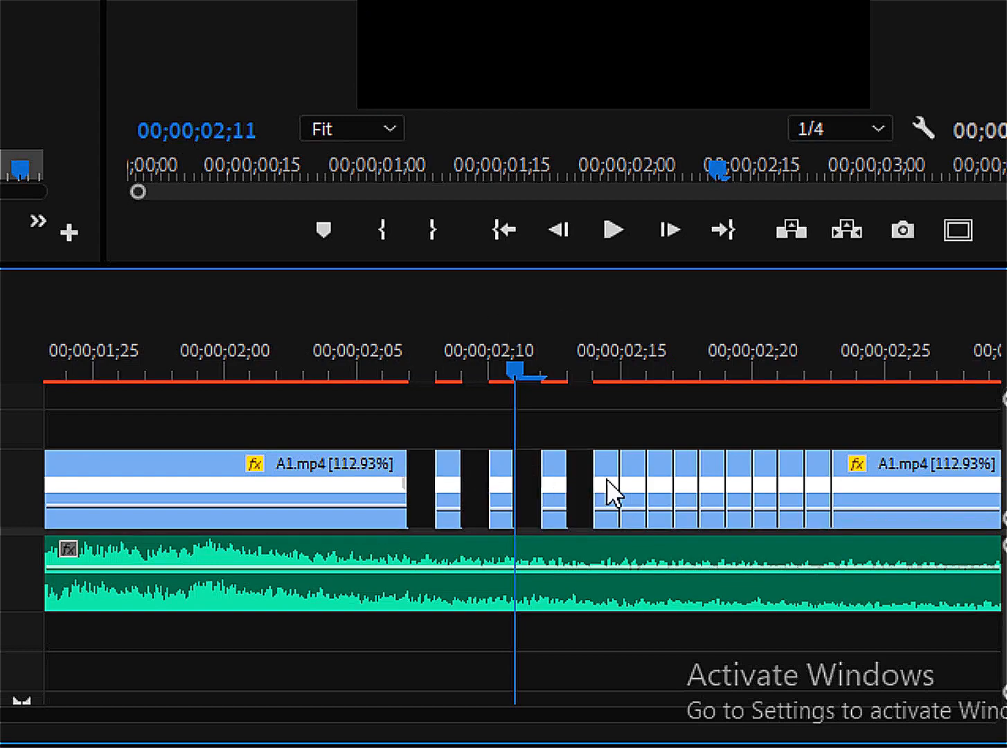
pyautogui.click(632, 480)
pyautogui.press('Delete')
pyautogui.click(686, 481)
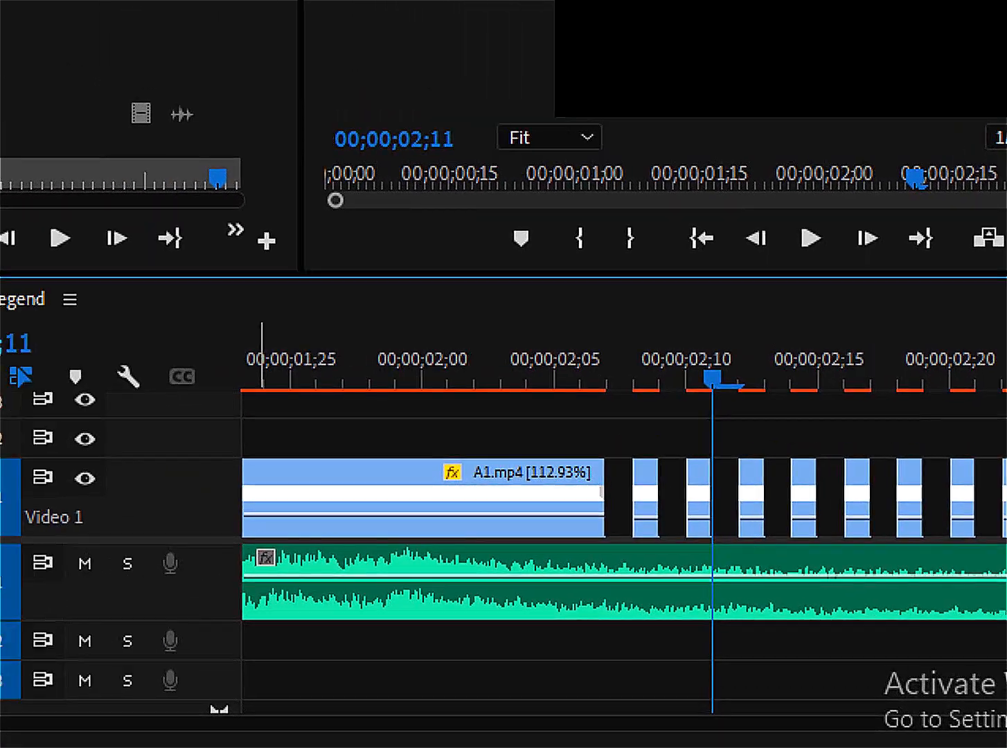
# Play back the section with the alternating gaps from 00;00;01;28 to check the flicker.
pyautogui.moveTo(95, 724); pyautogui.dragTo(151, 724)
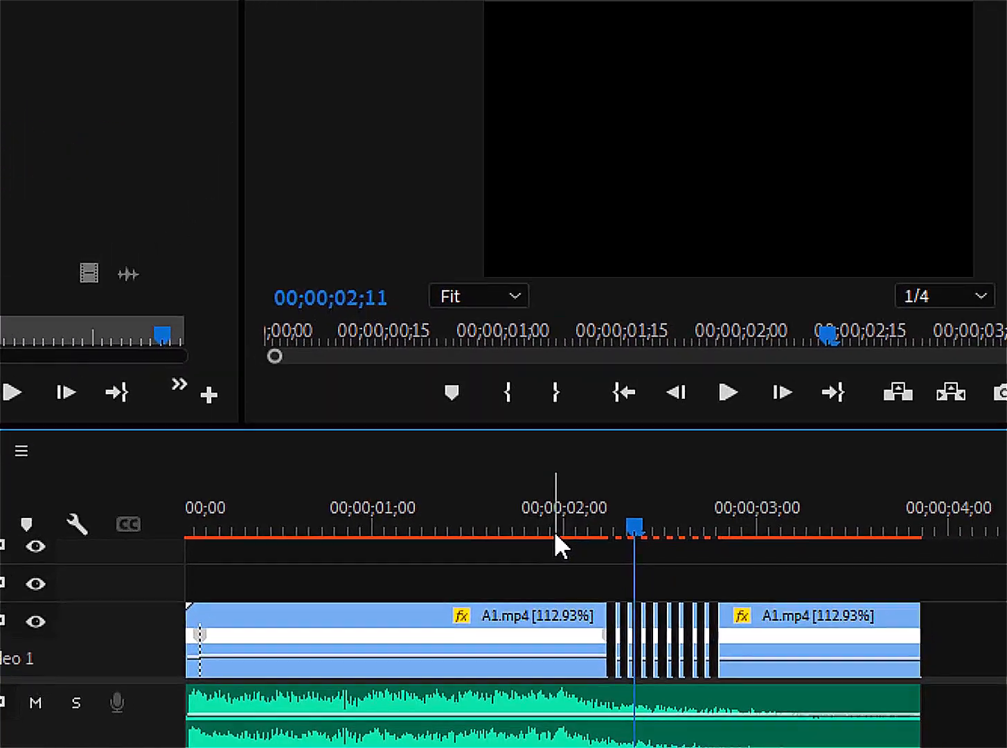
pyautogui.click(792, 384)
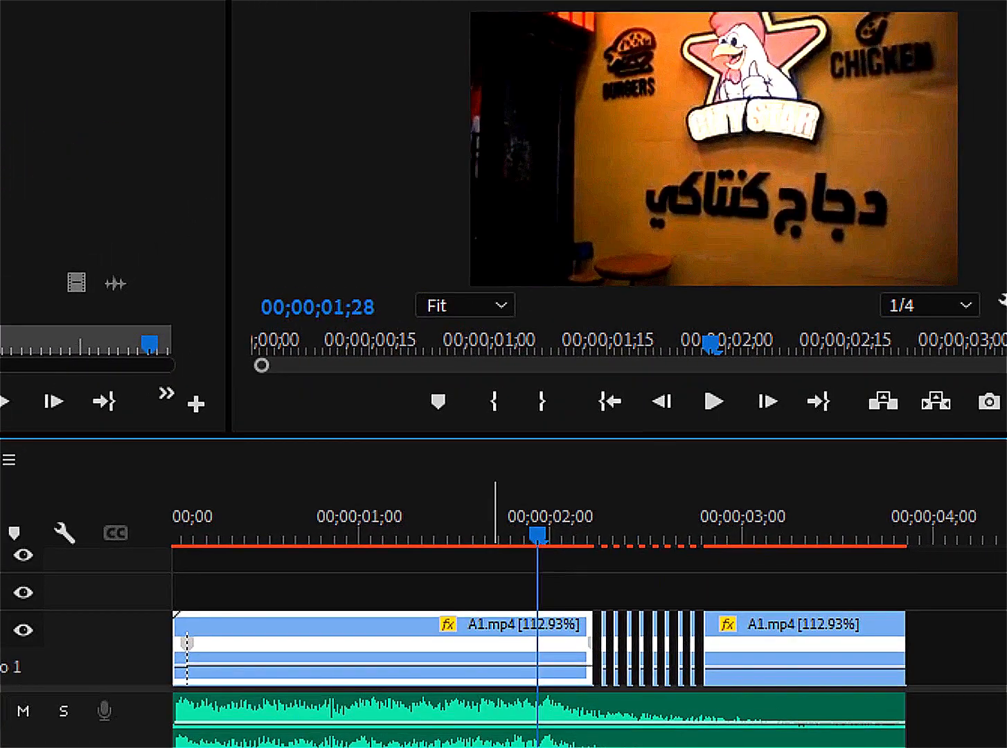
pyautogui.press('space')
pyautogui.press('space')
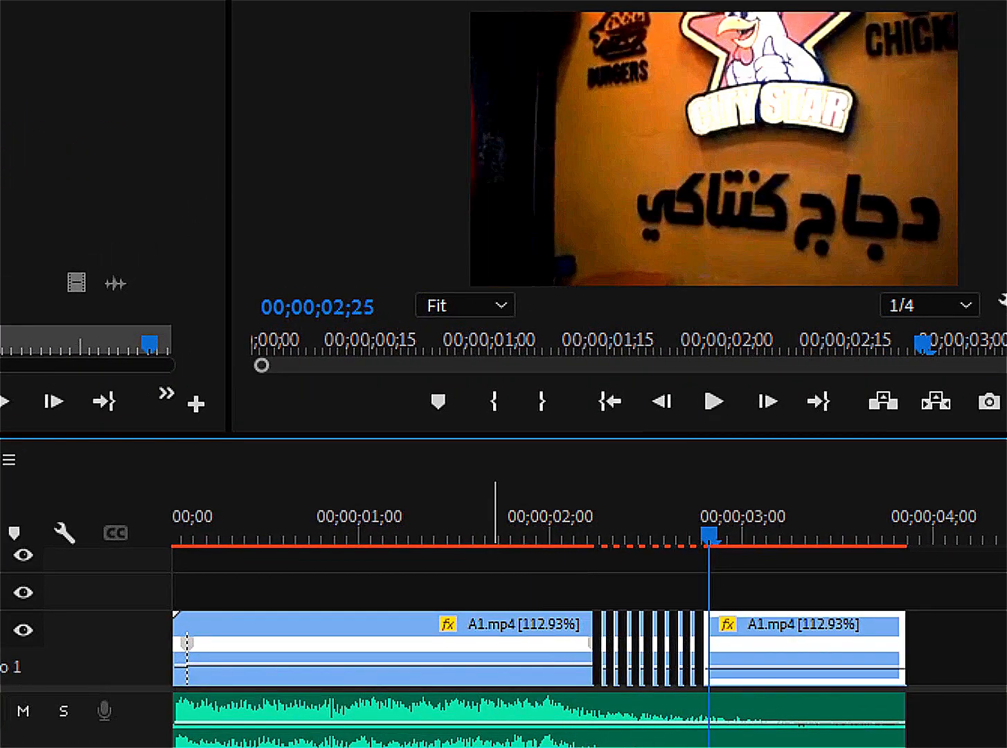
pyautogui.press('=')
pyautogui.press('=')
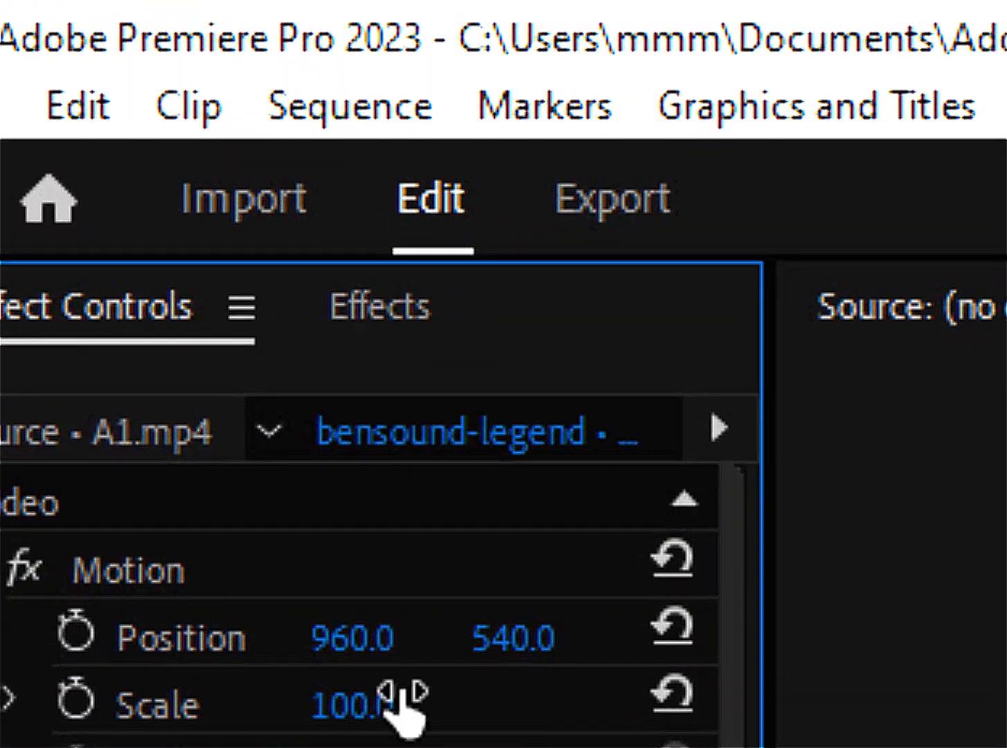
# Set the scale of the A1.mp4 slice at 00;00;02;08 to 150 and the slice at 00;00;02;10 to 80.
pyautogui.click(147, 269)
pyautogui.write('150')
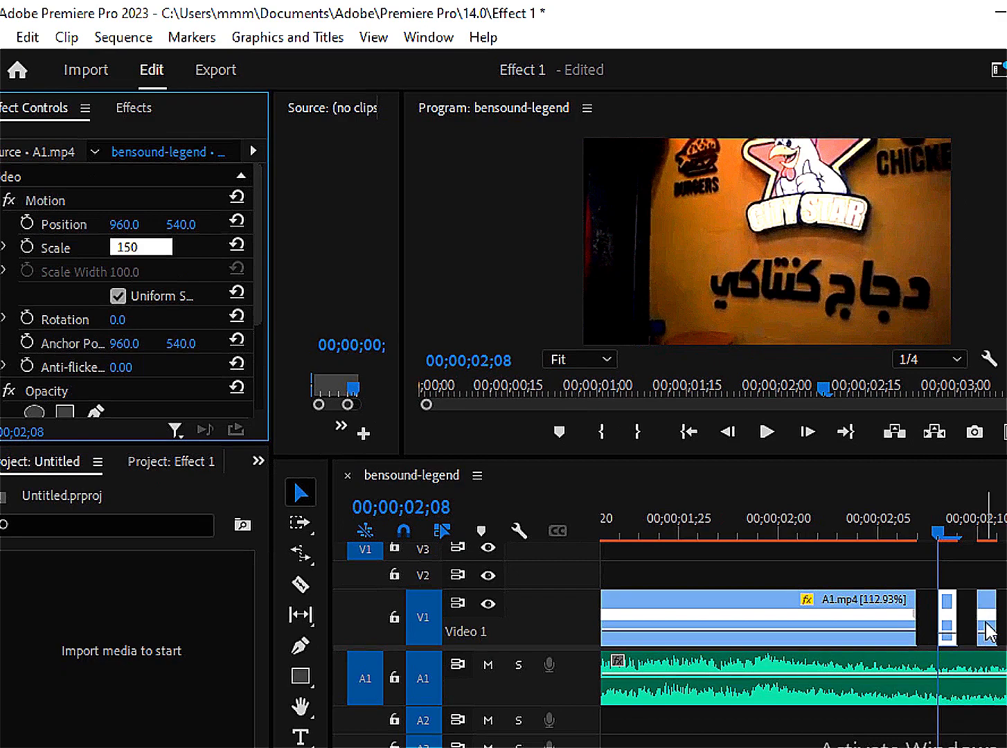
pyautogui.click(989, 631)
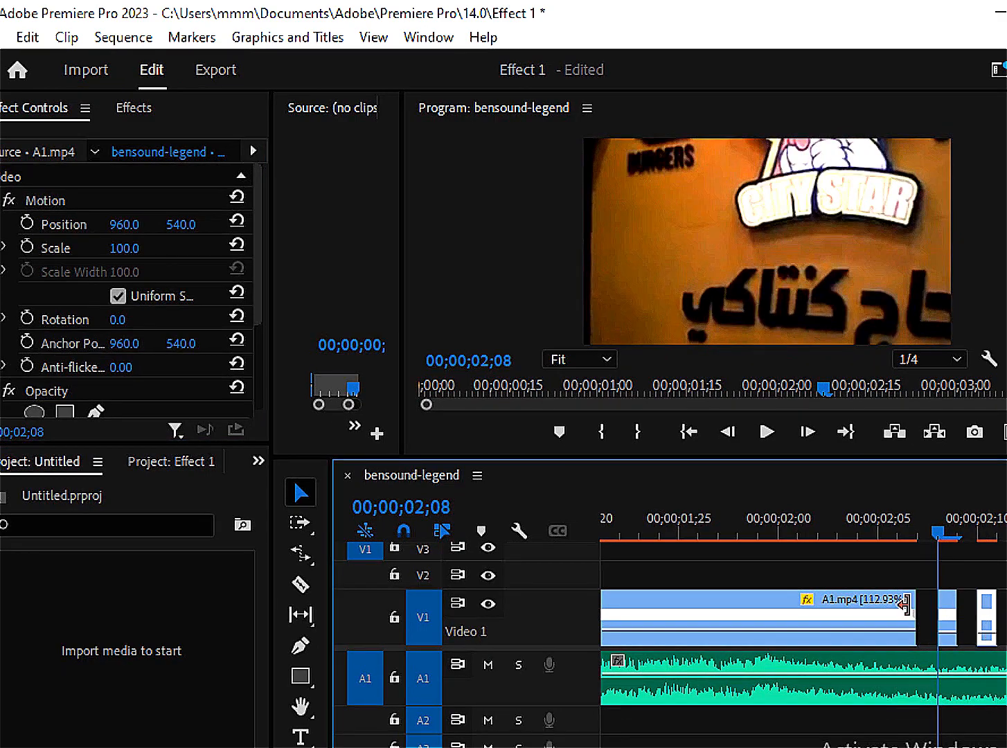
pyautogui.click(137, 266)
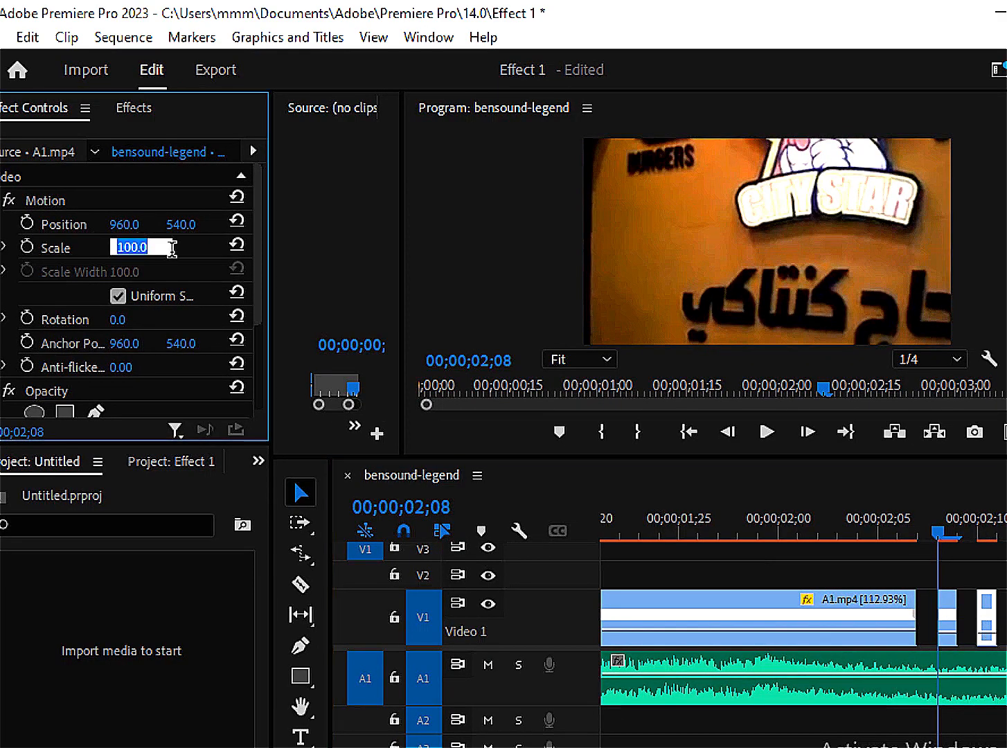
pyautogui.write('80')
# Rotate the A1.mp4 slice at 00;00;02;12 by 20° and change the rotation of the slice at 00;00;02;14.
pyautogui.click(996, 609)
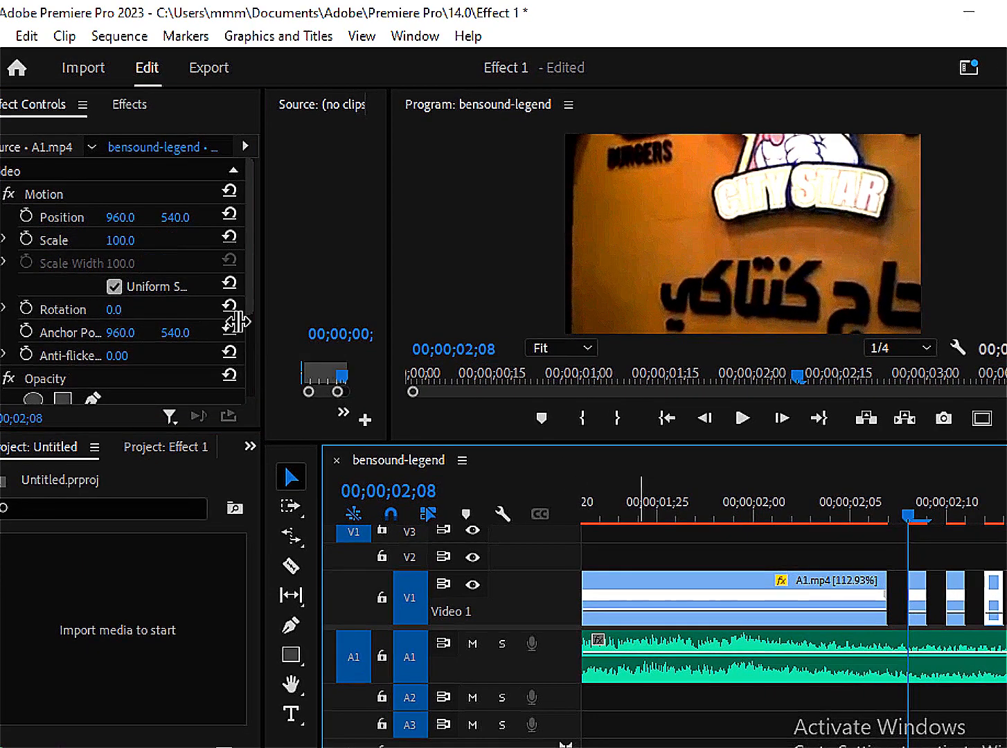
pyautogui.click(114, 310)
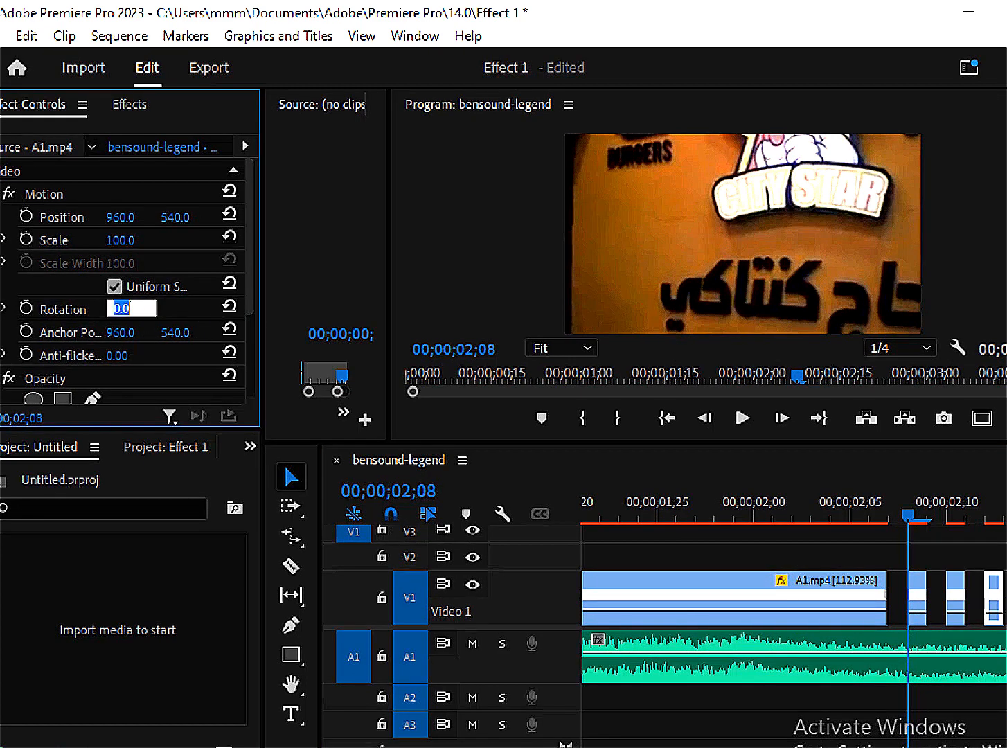
pyautogui.write('20')
pyautogui.press('Return')
pyautogui.scroll(-3, 758, 606)
pyautogui.click(769, 596)
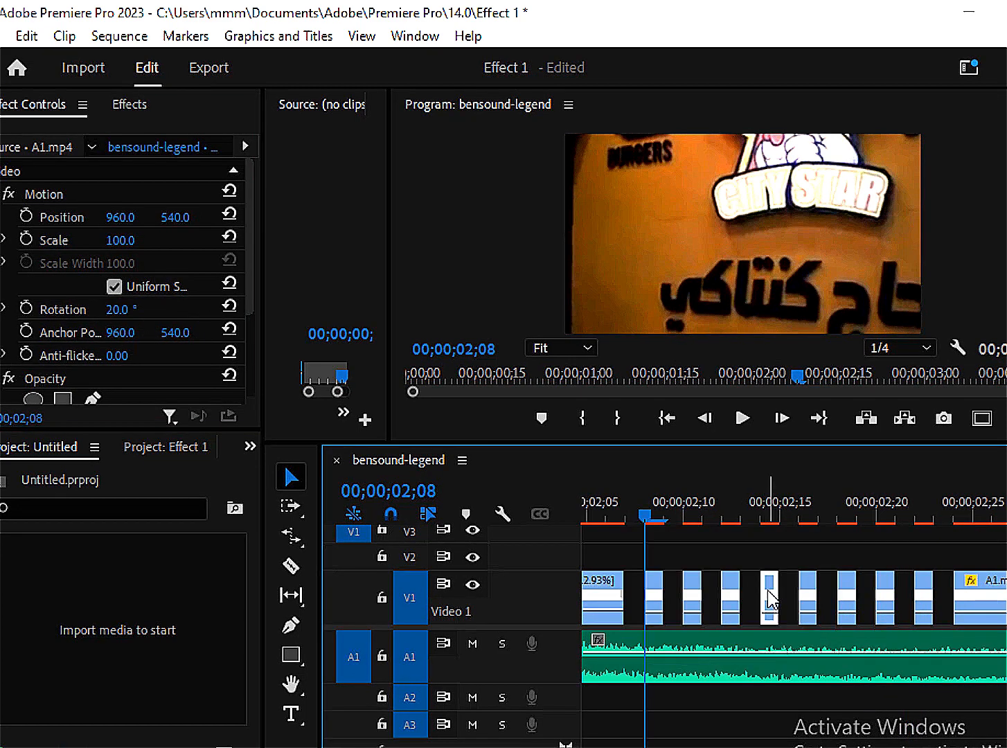
pyautogui.click(119, 312)
# Shift the slice at 00;00;02;16 to a horizontal position of about 1076 and the slice at 00;00;02;18 to about 889.
pyautogui.click(807, 616)
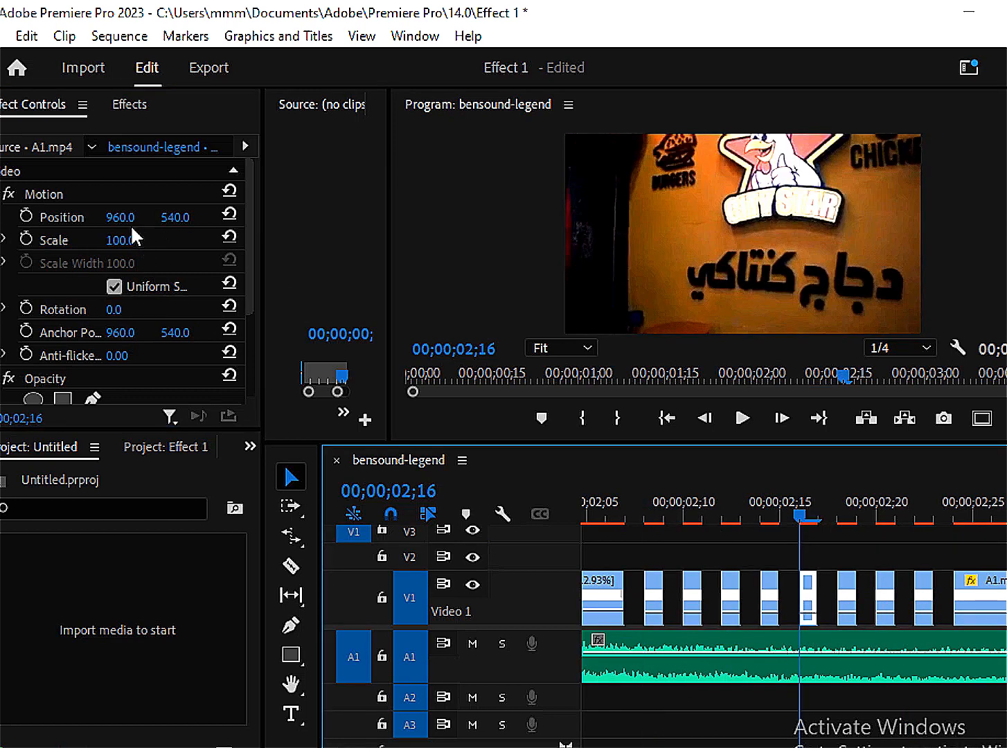
pyautogui.moveTo(120, 217); pyautogui.dragTo(201, 217)
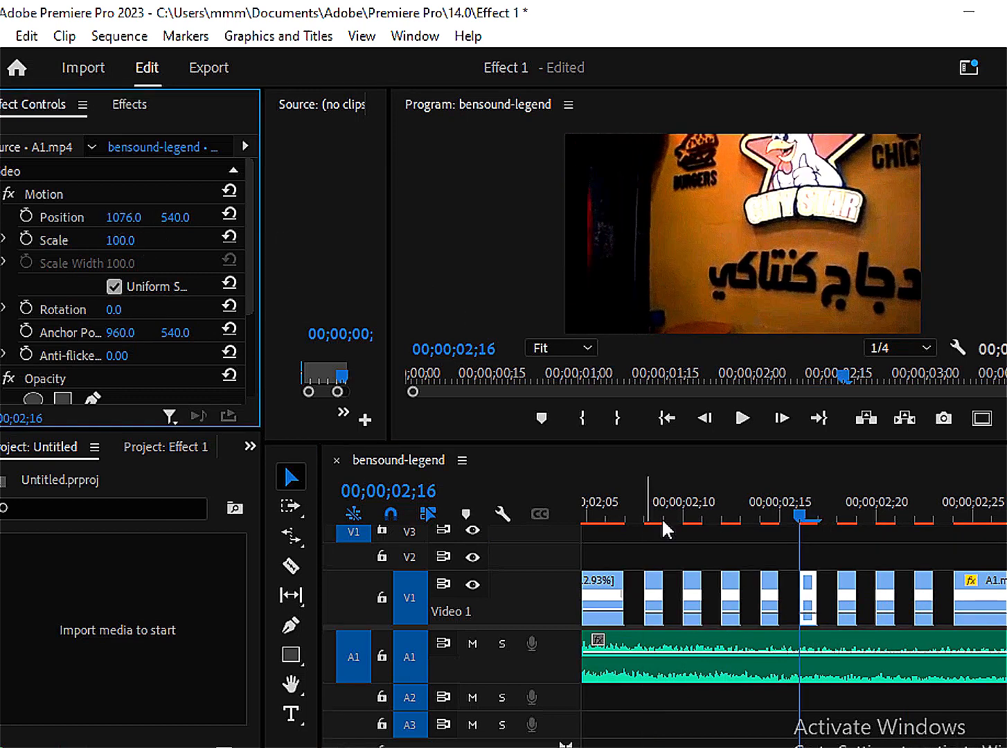
pyautogui.click(846, 585)
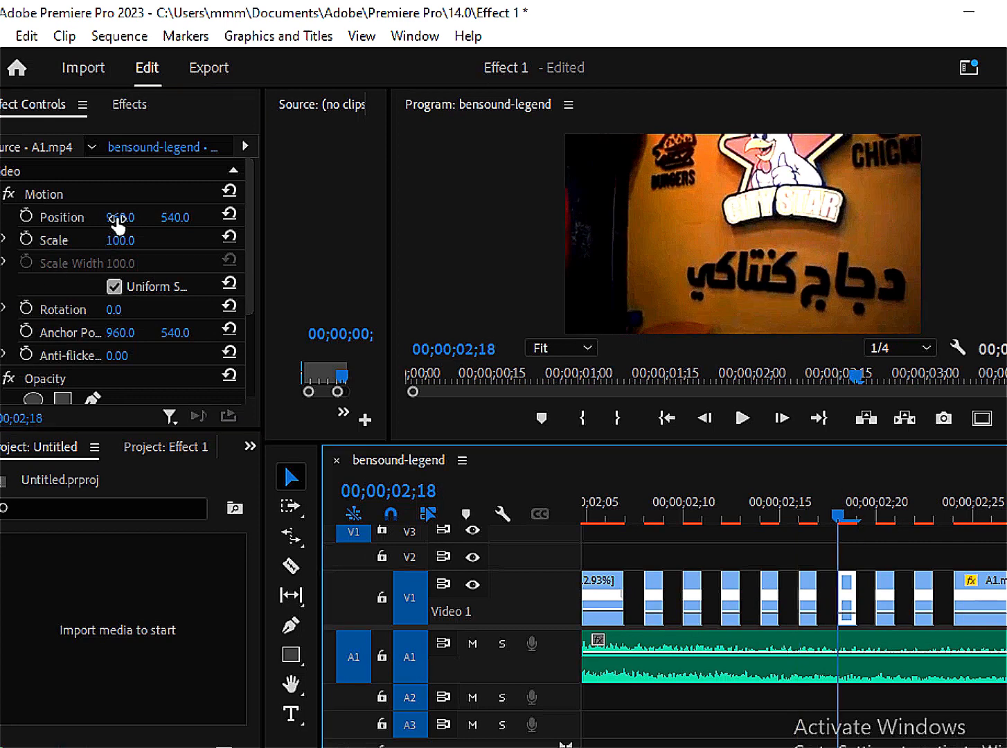
pyautogui.moveTo(116, 217)
pyautogui.mouseDown()
pyautogui.moveTo(76, 217)
pyautogui.moveTo(132, 217)
pyautogui.mouseUp()
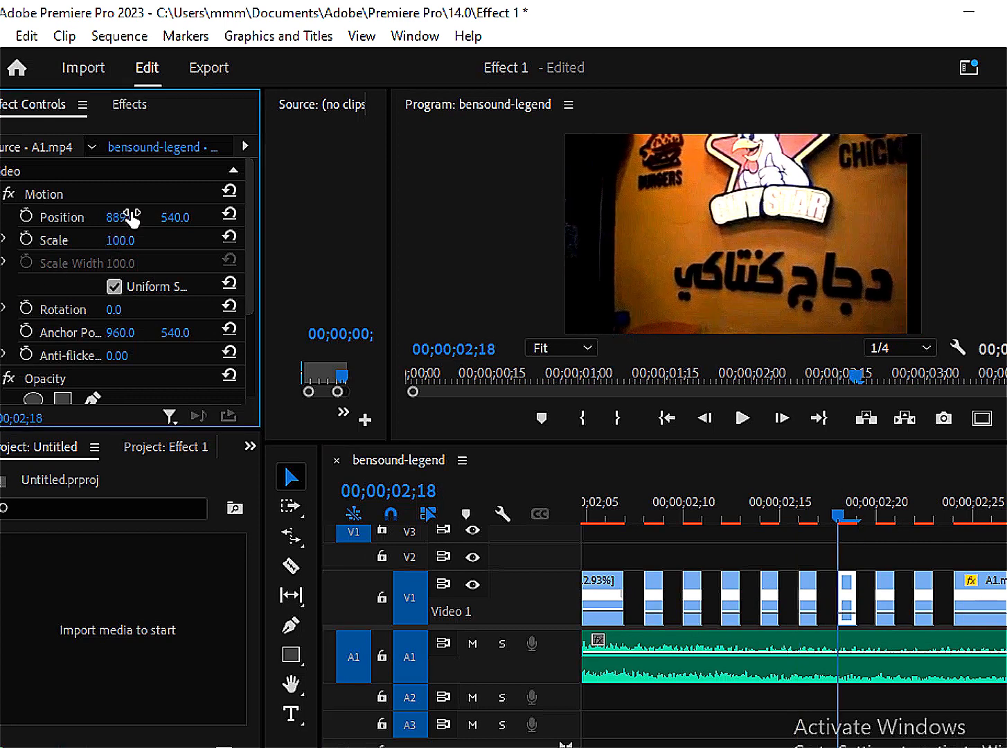
# Play the sequence from just before the one-frame slices to check the scaled, rotated and shifted flicker.
pyautogui.moveTo(430, 747); pyautogui.dragTo(514, 747)
pyautogui.click(748, 511)
pyautogui.press('space')
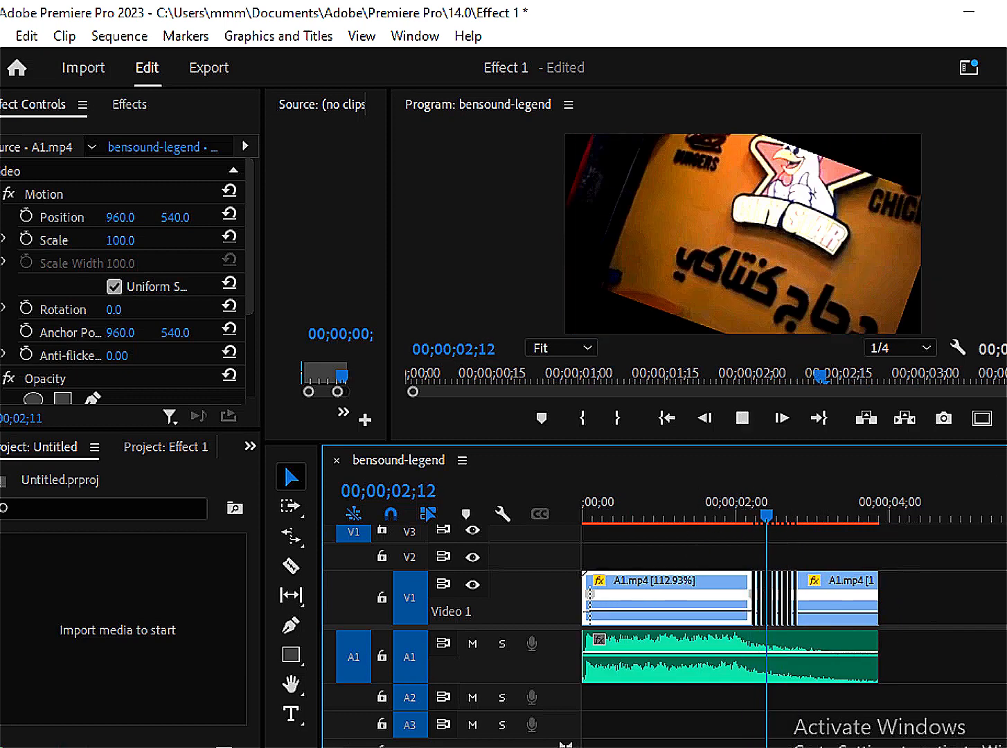
pyautogui.press('space')
# Cut the remaining part of A1.mp4 at 00;00;02;25 and again at 00;00;03;06.
pyautogui.hotkey('ctrl', 'k')
pyautogui.press('Right')
pyautogui.press('=')
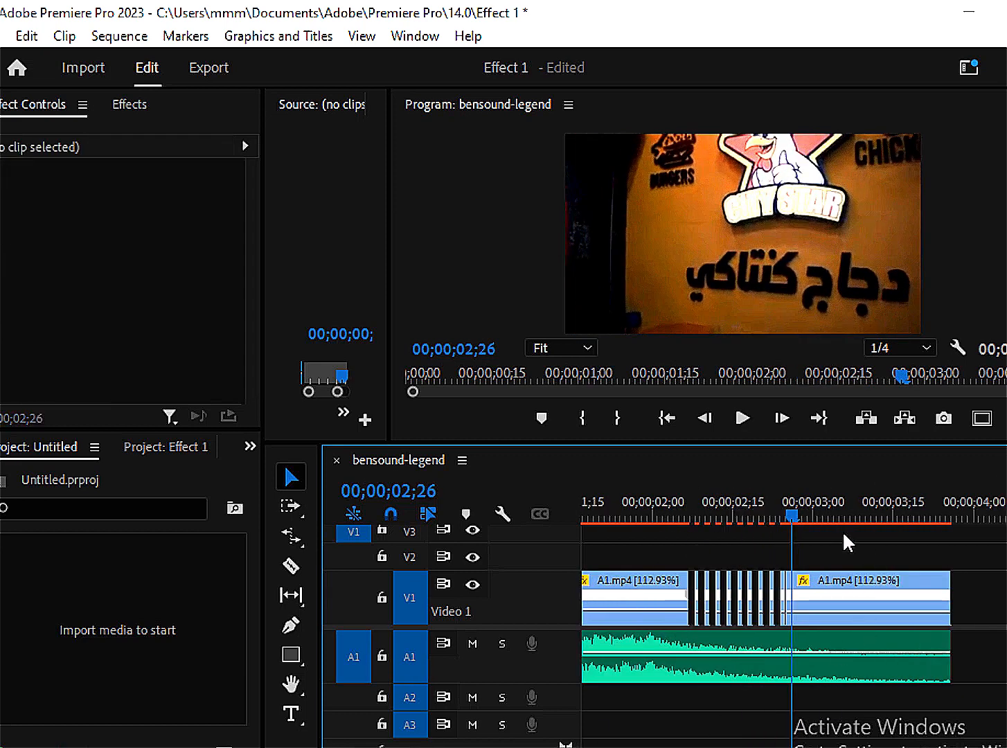
pyautogui.moveTo(794, 524); pyautogui.dragTo(844, 525)
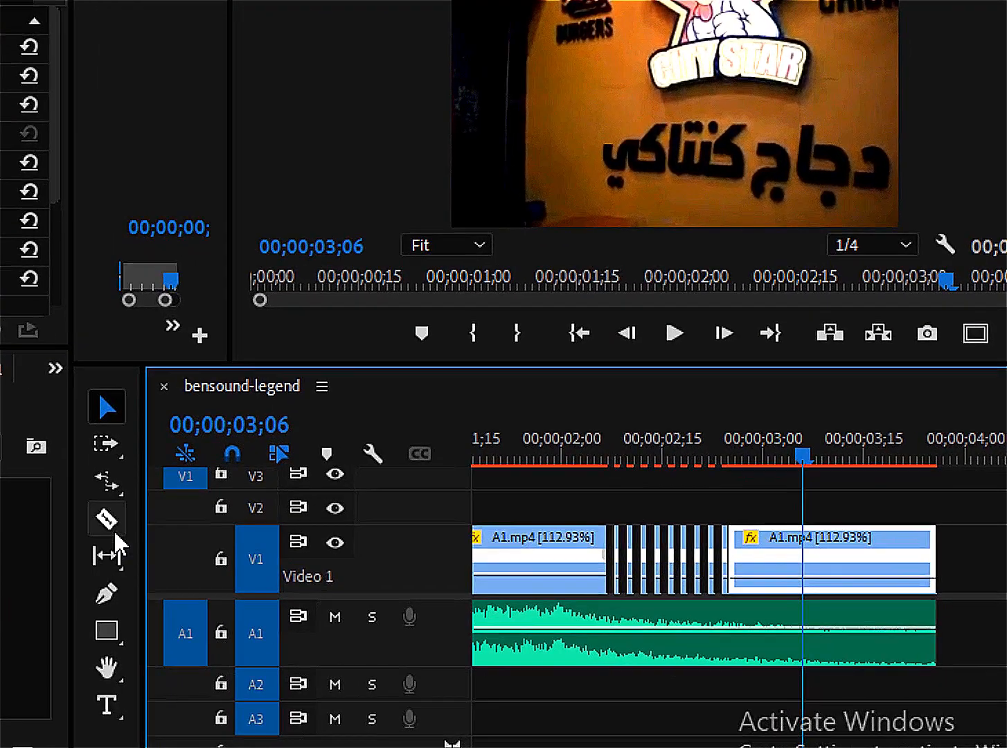
pyautogui.click(291, 566)
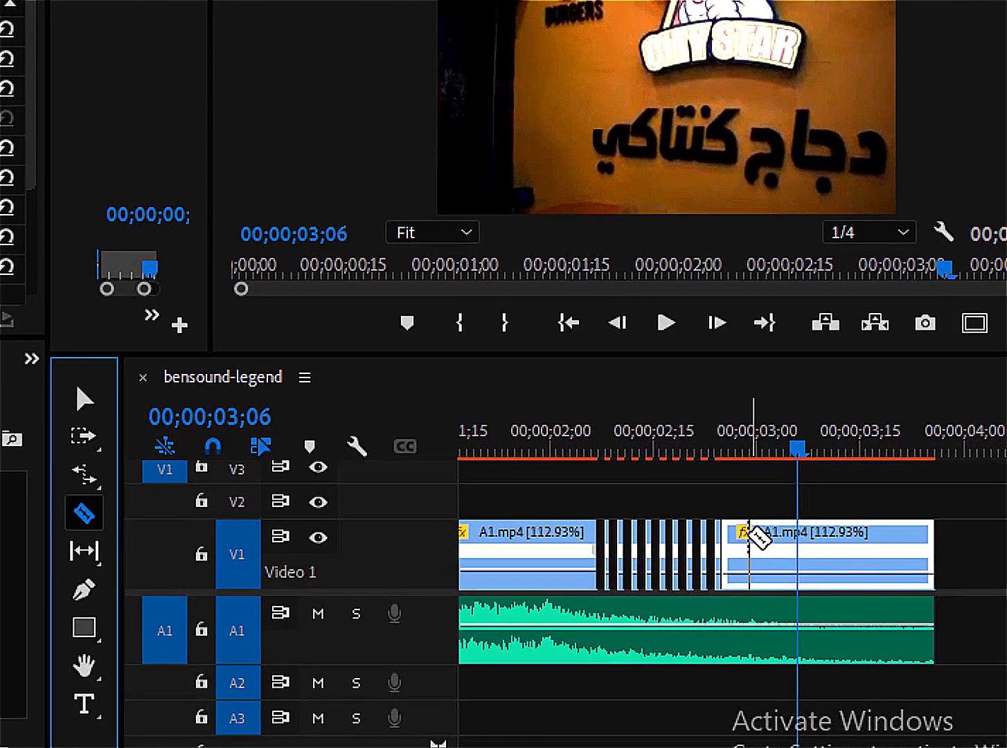
pyautogui.click(844, 595)
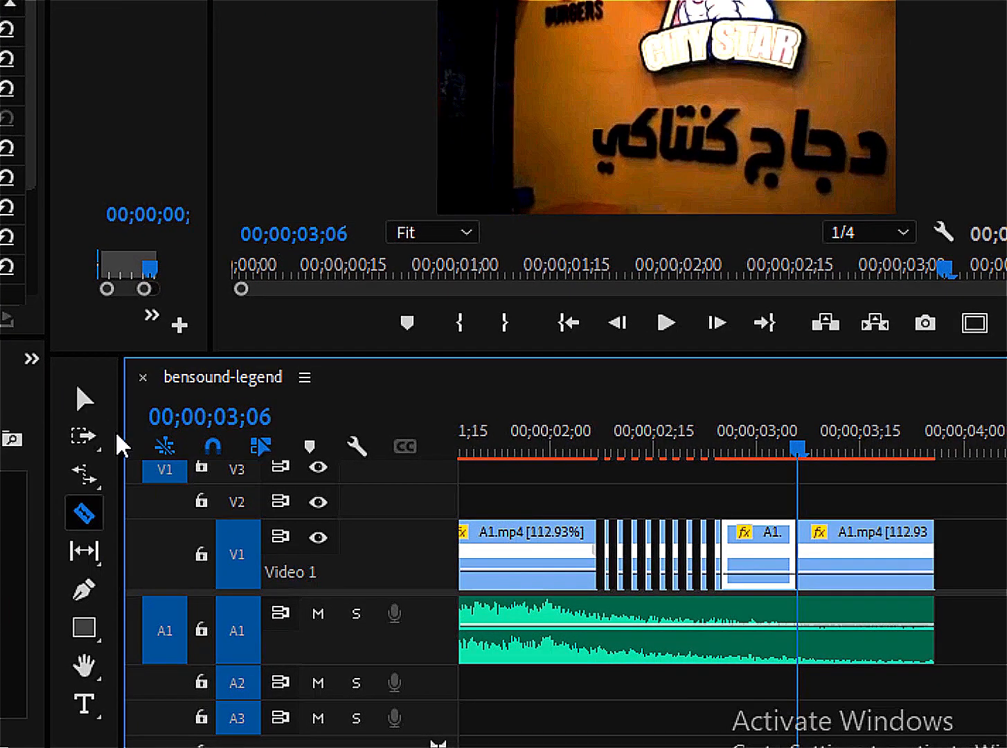
pyautogui.click(84, 399)
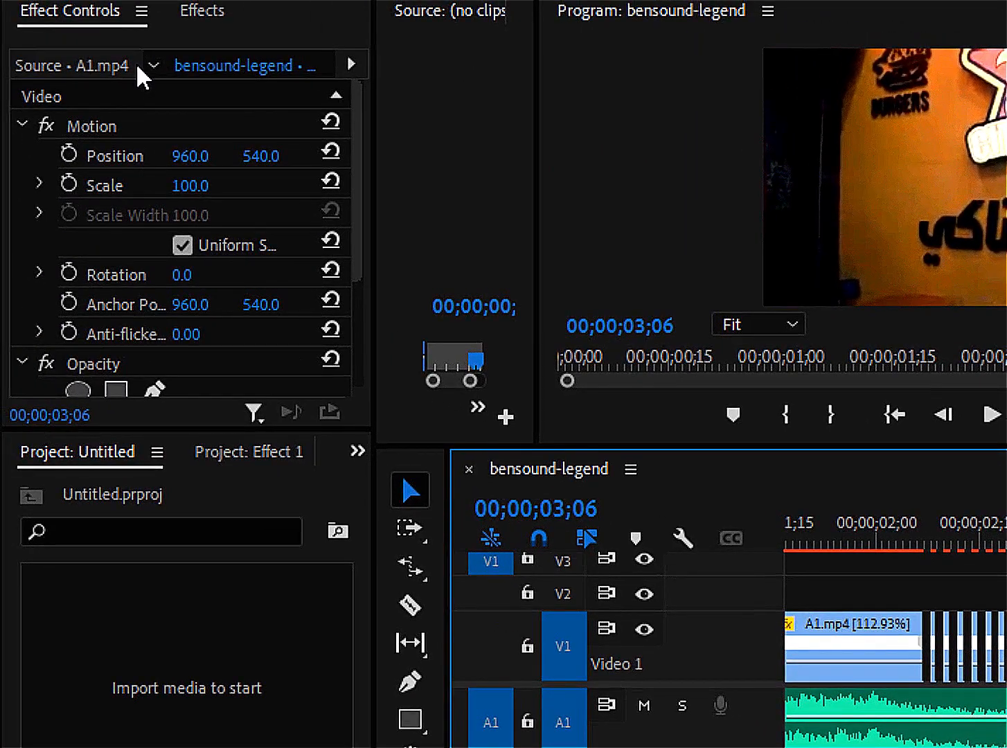
# Search the effects for "dir" and apply Directional Blur to the A1.mp4 segment ending at 00;00;03;06.
pyautogui.click(195, 14)
pyautogui.click(83, 43)
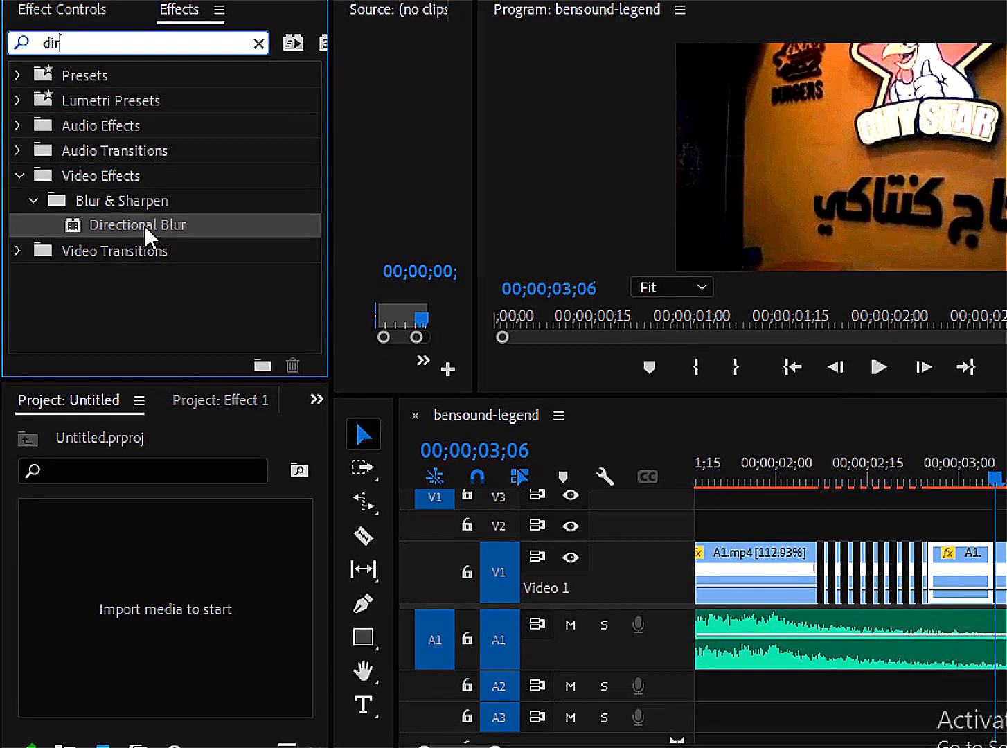
pyautogui.moveTo(163, 257); pyautogui.dragTo(613, 428)
pyautogui.moveTo(544, 378); pyautogui.dragTo(959, 573)
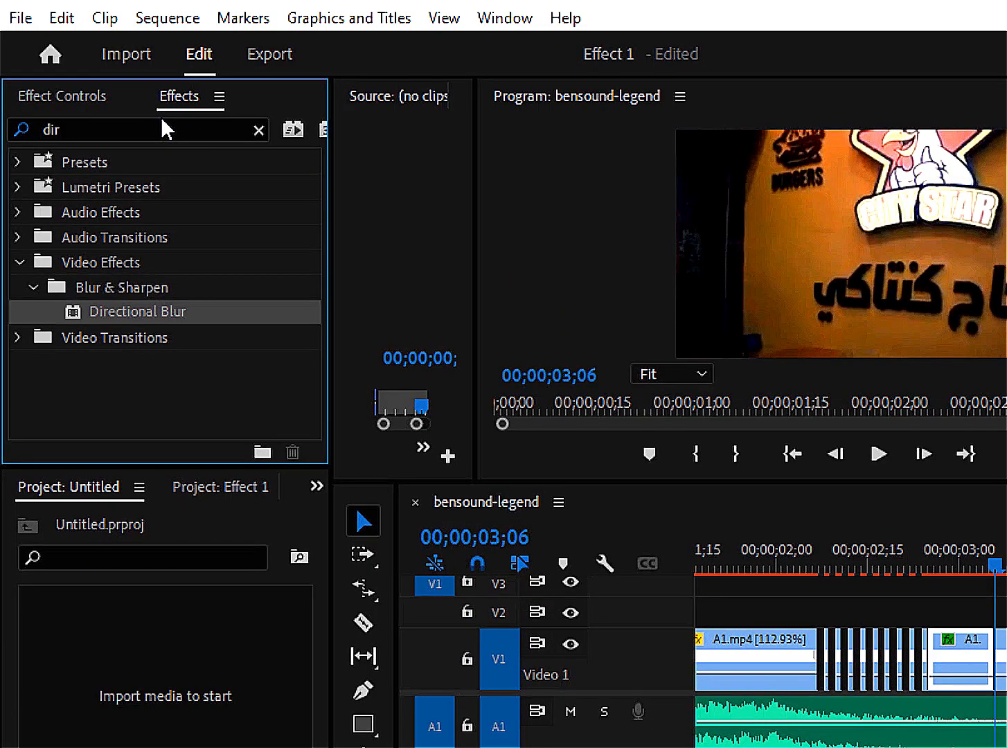
# Set the Blur Length of the segment's Directional Blur to 40 in its effect settings.
pyautogui.click(491, 21)
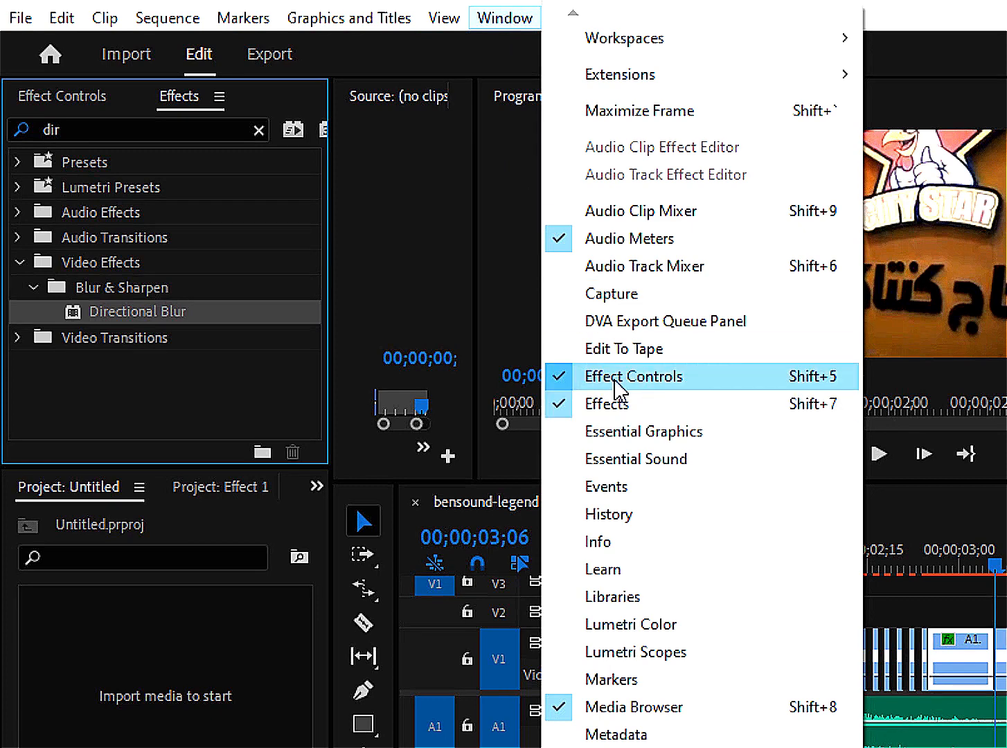
pyautogui.click(71, 384)
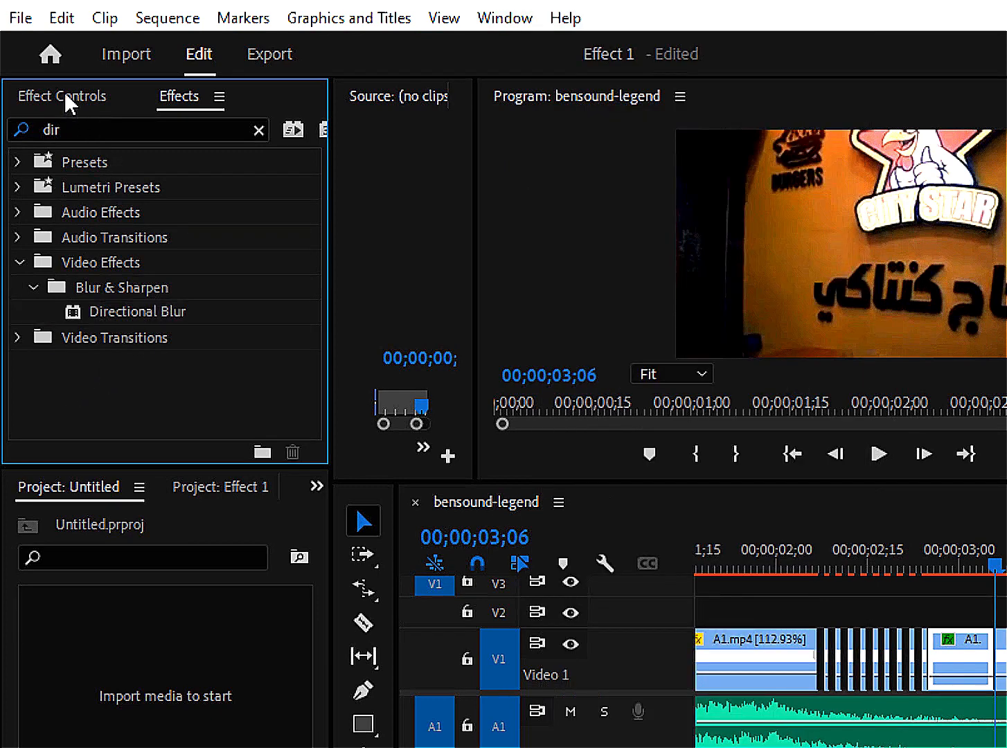
pyautogui.click(65, 96)
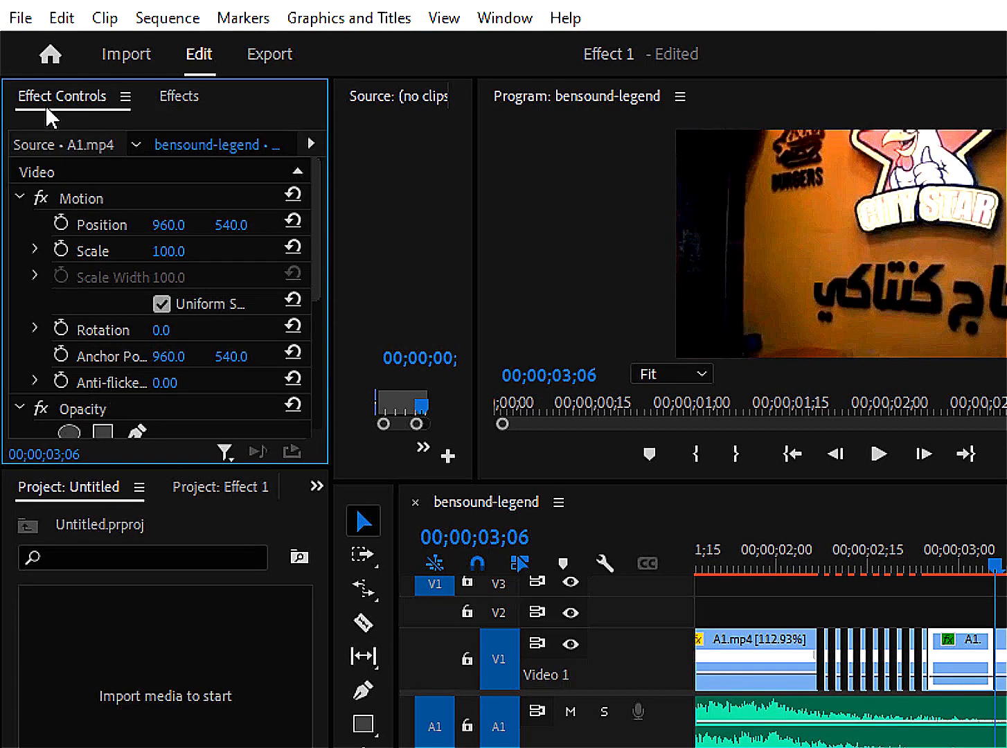
pyautogui.click(501, 21)
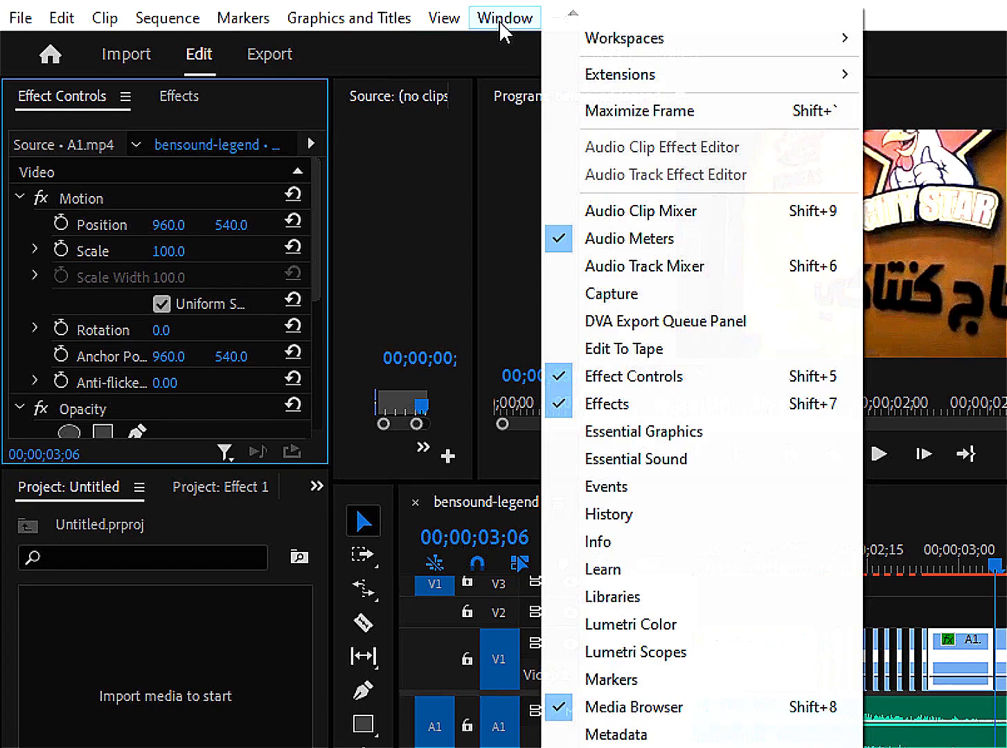
pyautogui.click(194, 401)
pyautogui.scroll(-10, 195, 401)
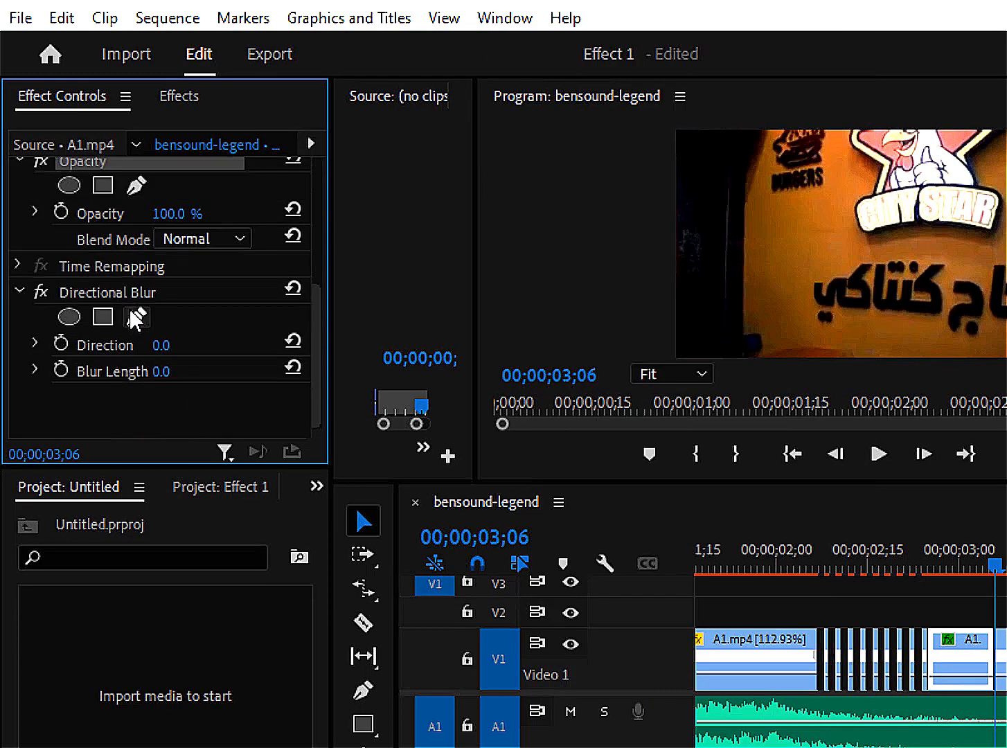
pyautogui.click(161, 372)
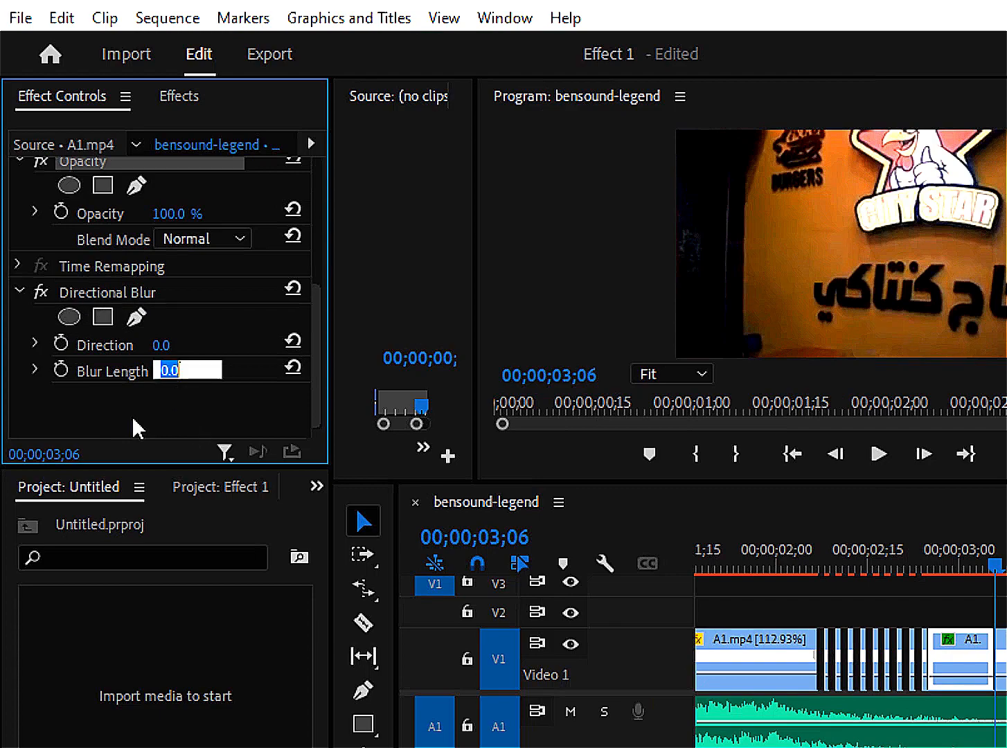
pyautogui.write('40')
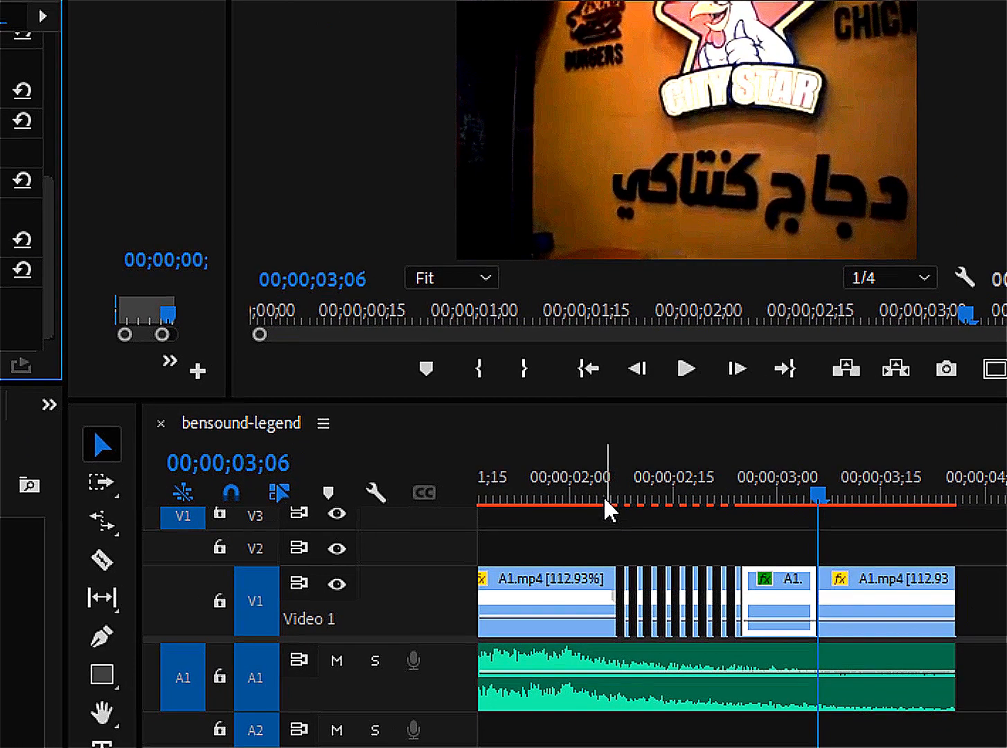
# Play back the flicker and blurred segment, including from 00;00;02;05, and return the playhead to 00;00;02;29.
pyautogui.click(807, 567)
pyautogui.press('space')
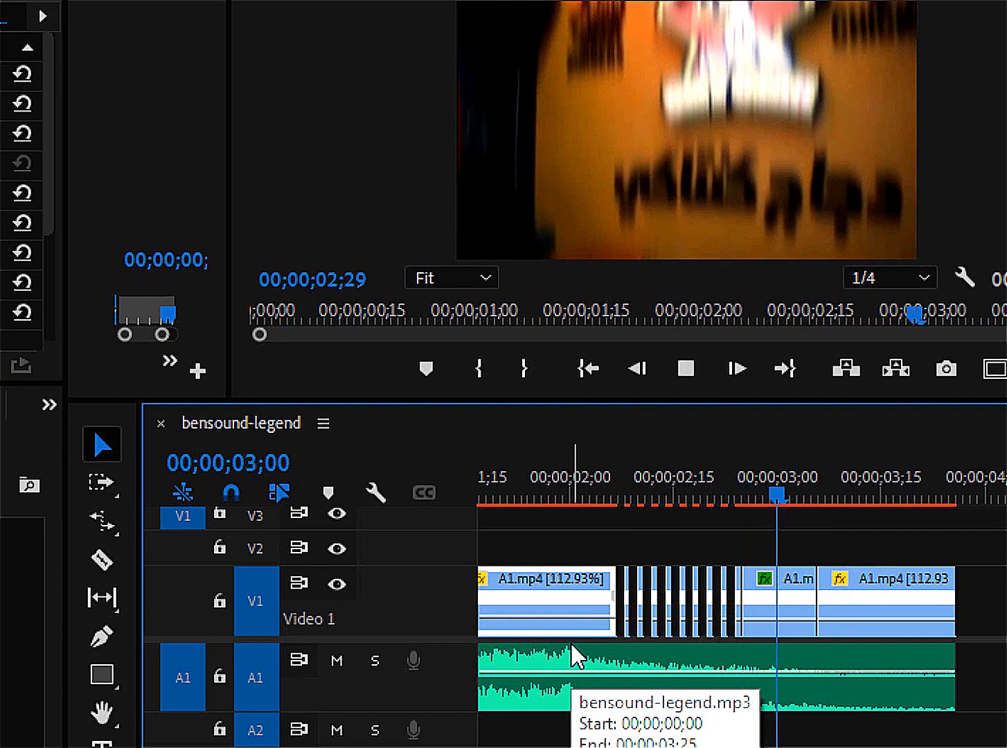
pyautogui.press('space')
pyautogui.click(606, 493)
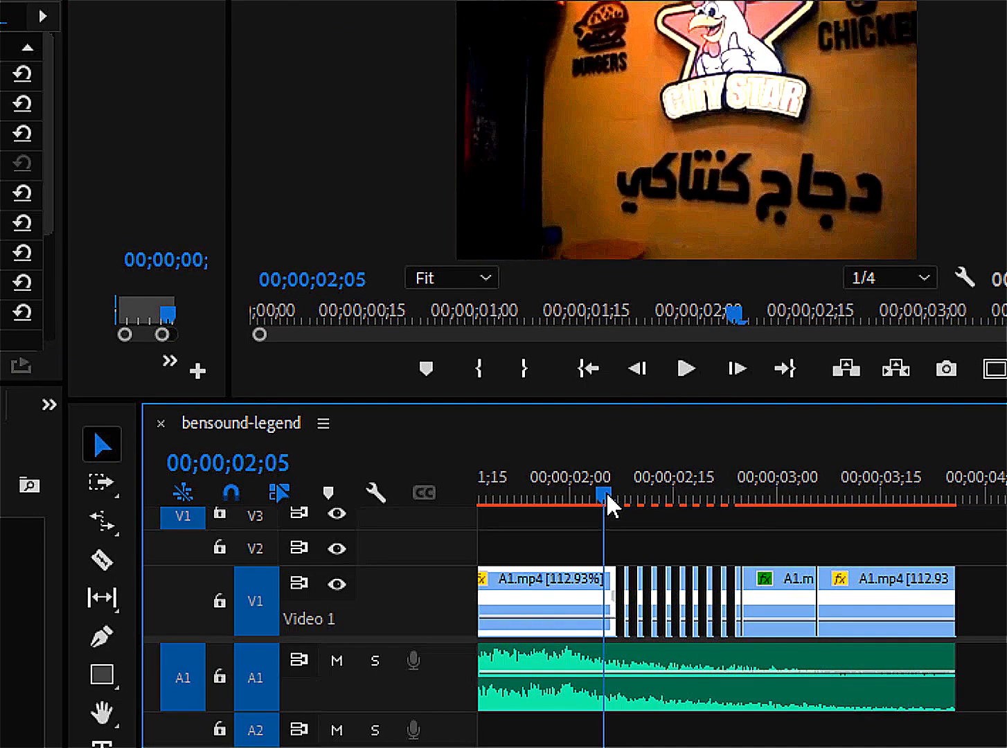
pyautogui.press('space')
pyautogui.press('space')
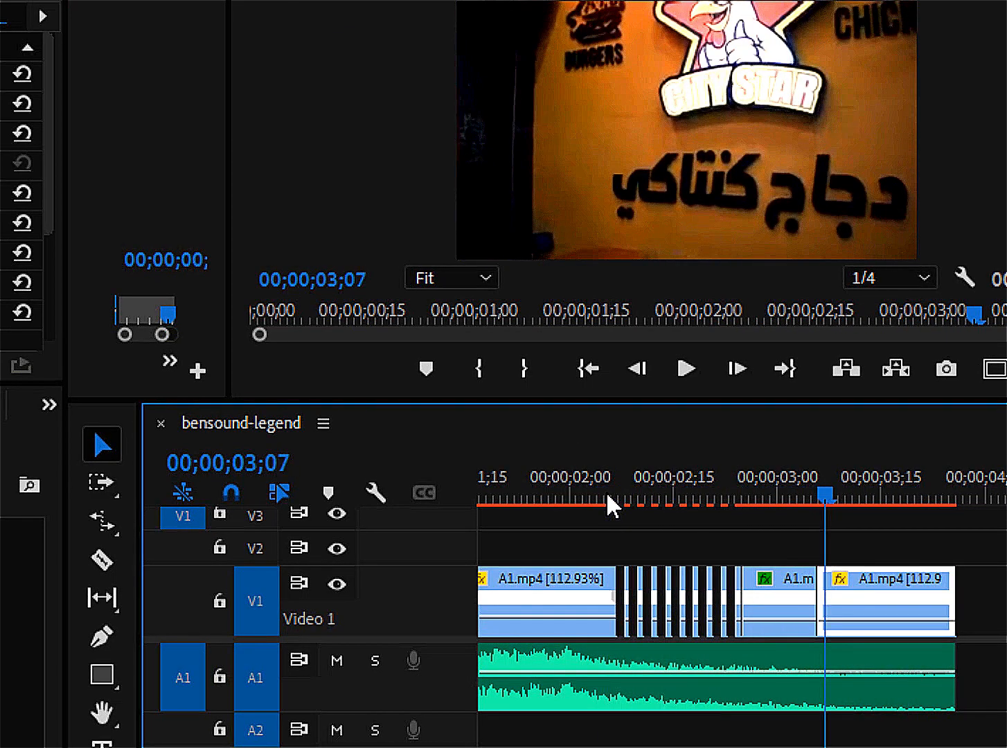
pyautogui.moveTo(824, 500); pyautogui.dragTo(773, 510)
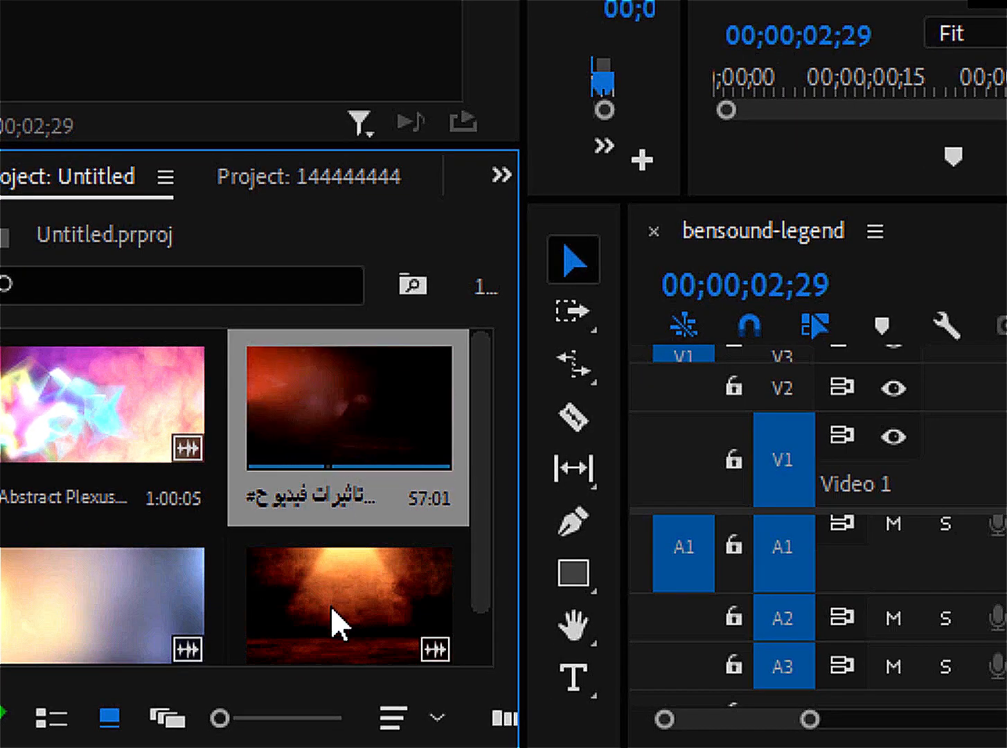
# Add the dark red smoke background video to V1 after the A1.mp4 footage and delete only its audio.
pyautogui.click(354, 593)
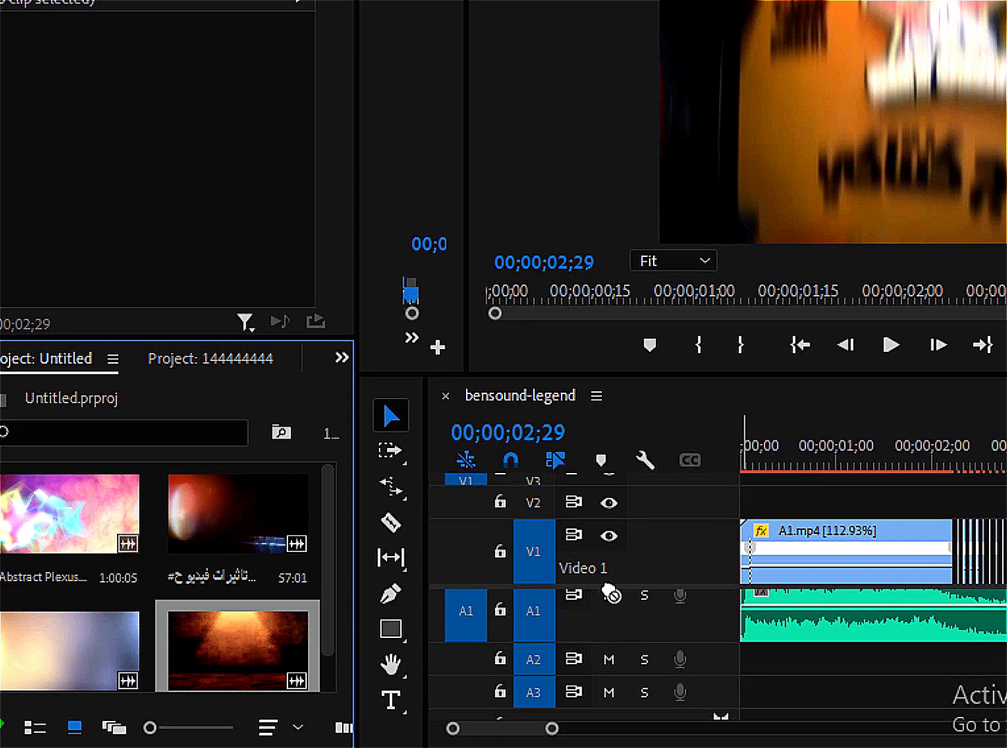
pyautogui.moveTo(611, 594); pyautogui.dragTo(940, 616)
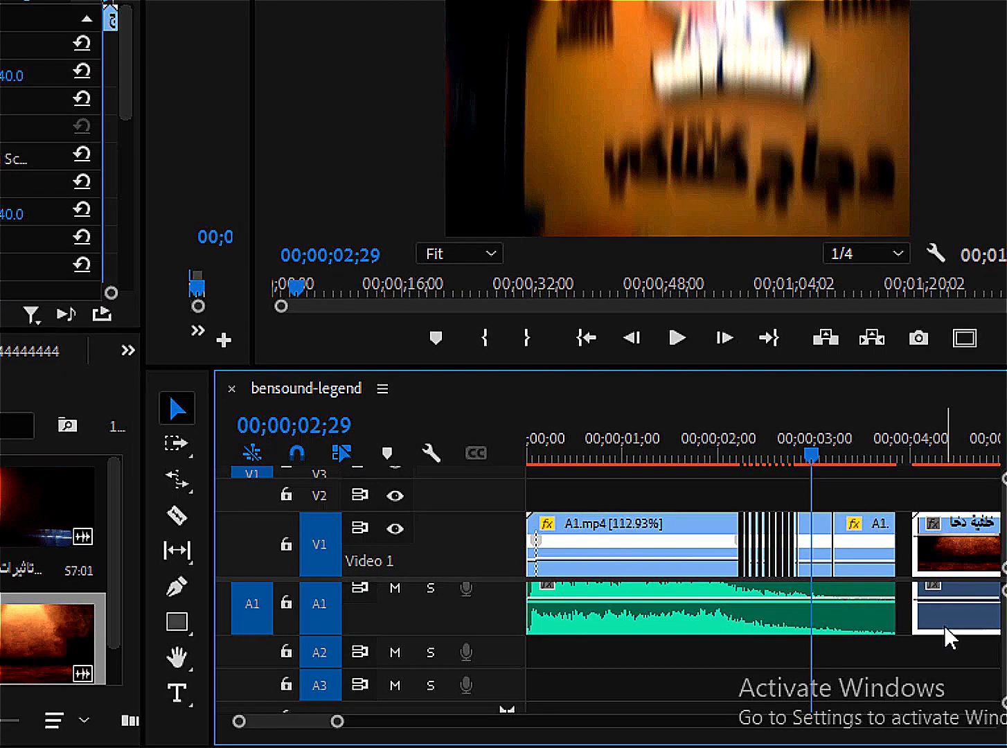
pyautogui.keyDown('alt'); pyautogui.click(948, 556); pyautogui.keyUp('alt')
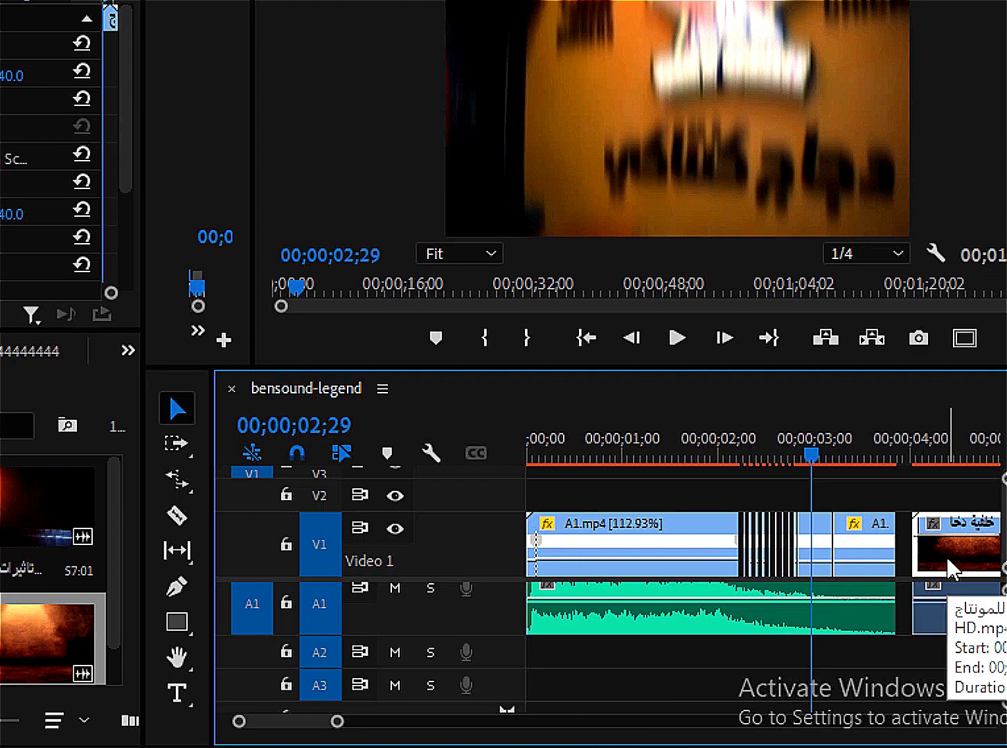
pyautogui.keyDown('alt'); pyautogui.click(944, 613); pyautogui.keyUp('alt')
pyautogui.press('Delete')
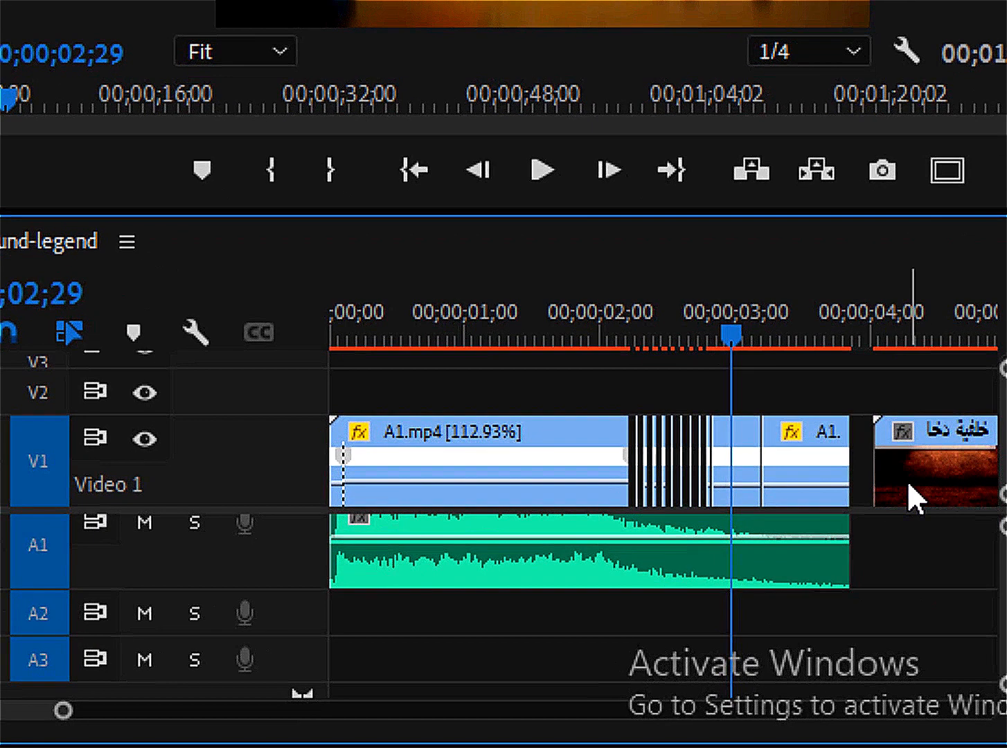
# Move the smoke background clip to V2 at the sequence start and bring up its opacity and blend mode settings at 00;00;00;02.
pyautogui.moveTo(906, 479); pyautogui.dragTo(335, 365)
pyautogui.click(340, 338)
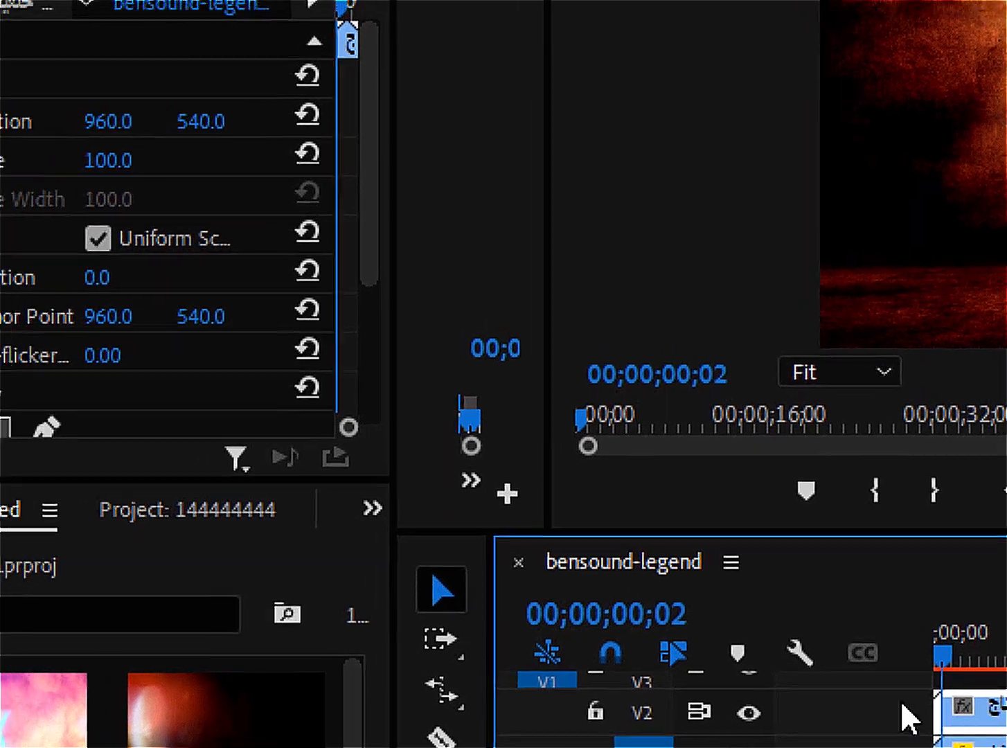
pyautogui.scroll(-5, 79, 316)
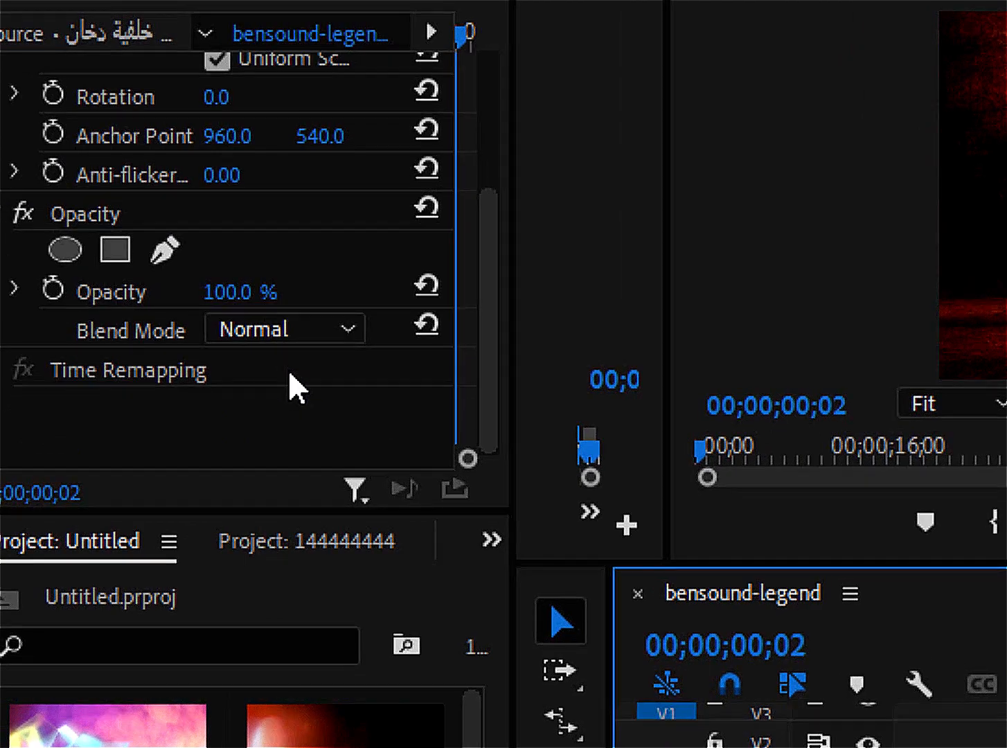
# Set the smoke clip's Blend Mode to Screen, preview the result and try out different opacity levels.
pyautogui.click(258, 334)
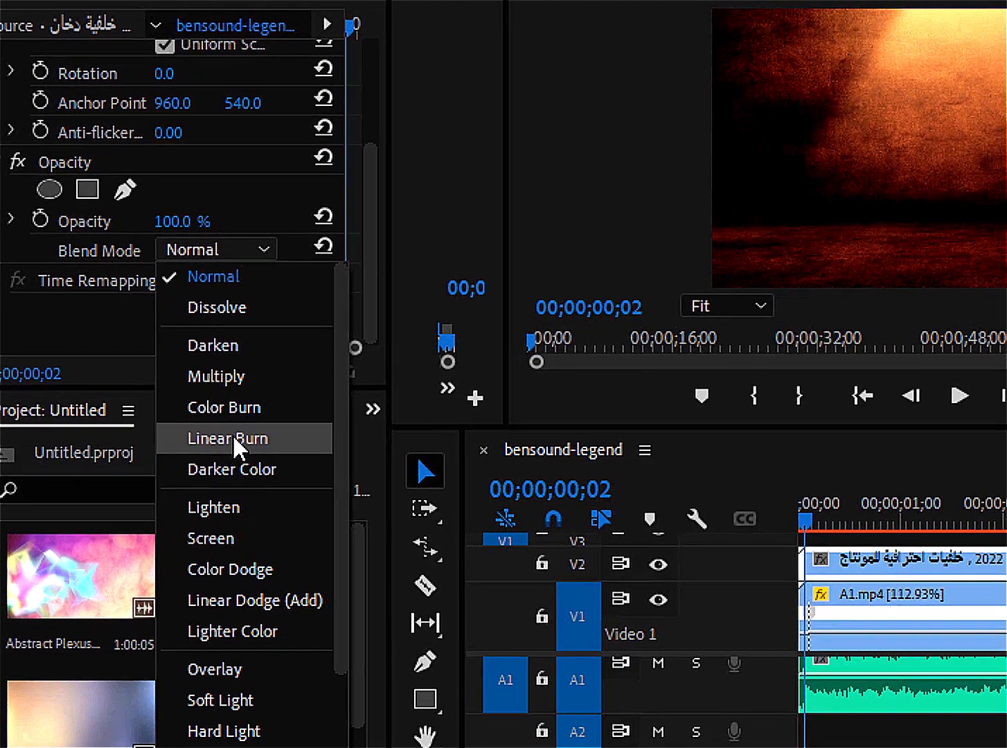
pyautogui.click(237, 535)
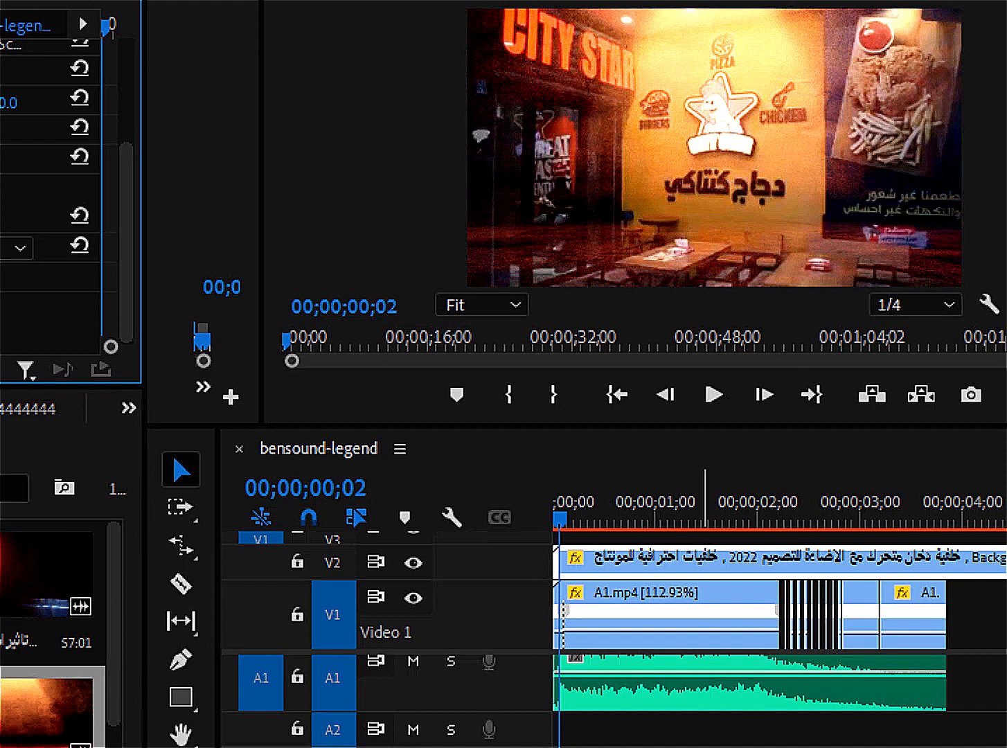
pyautogui.press('space')
pyautogui.press('space')
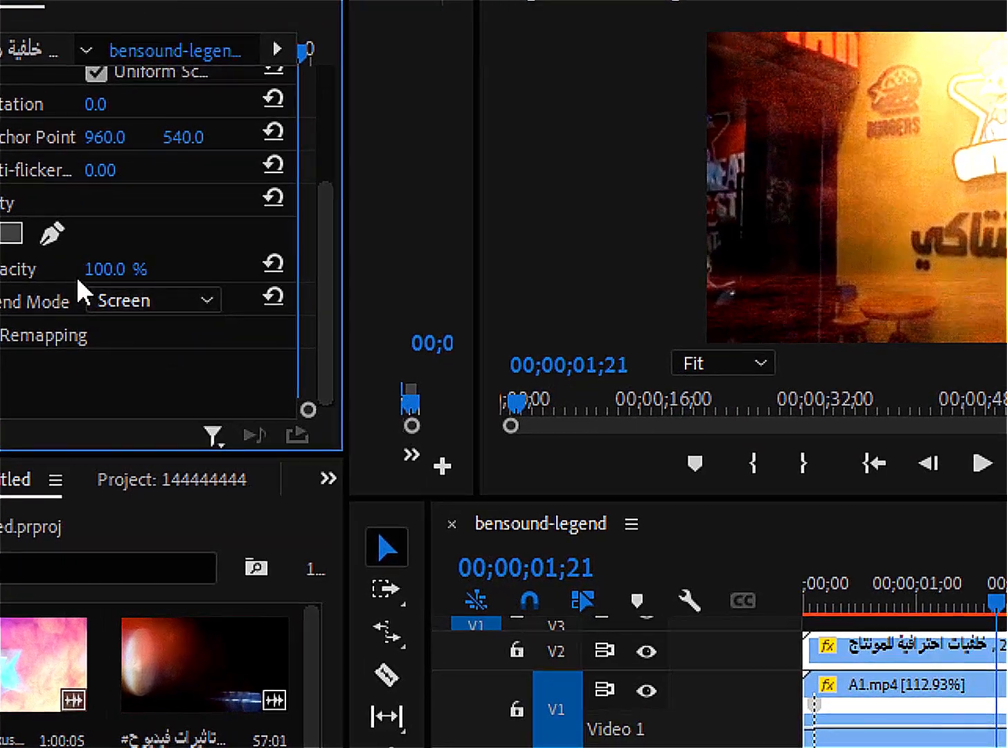
pyautogui.moveTo(101, 277); pyautogui.dragTo(14, 273)
pyautogui.moveTo(86, 273); pyautogui.dragTo(215, 273)
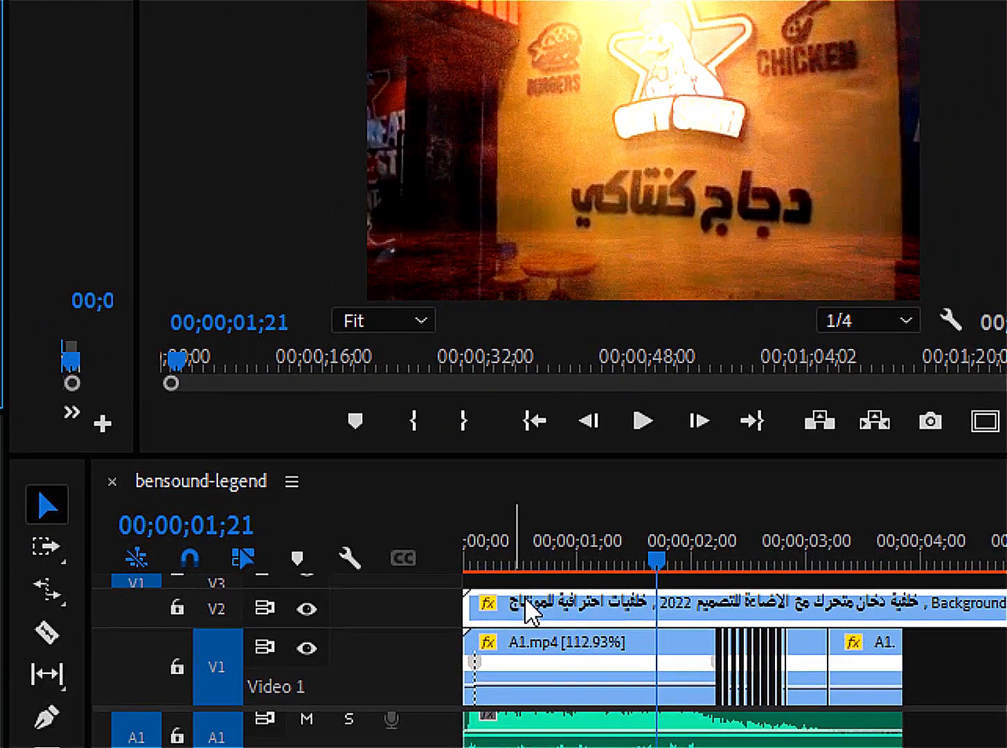
# Shift the start of the smoke clip on V2 to the beginning of the segment right after the flicker slices.
pyautogui.click(49, 591)
pyautogui.moveTo(490, 610); pyautogui.dragTo(928, 621)
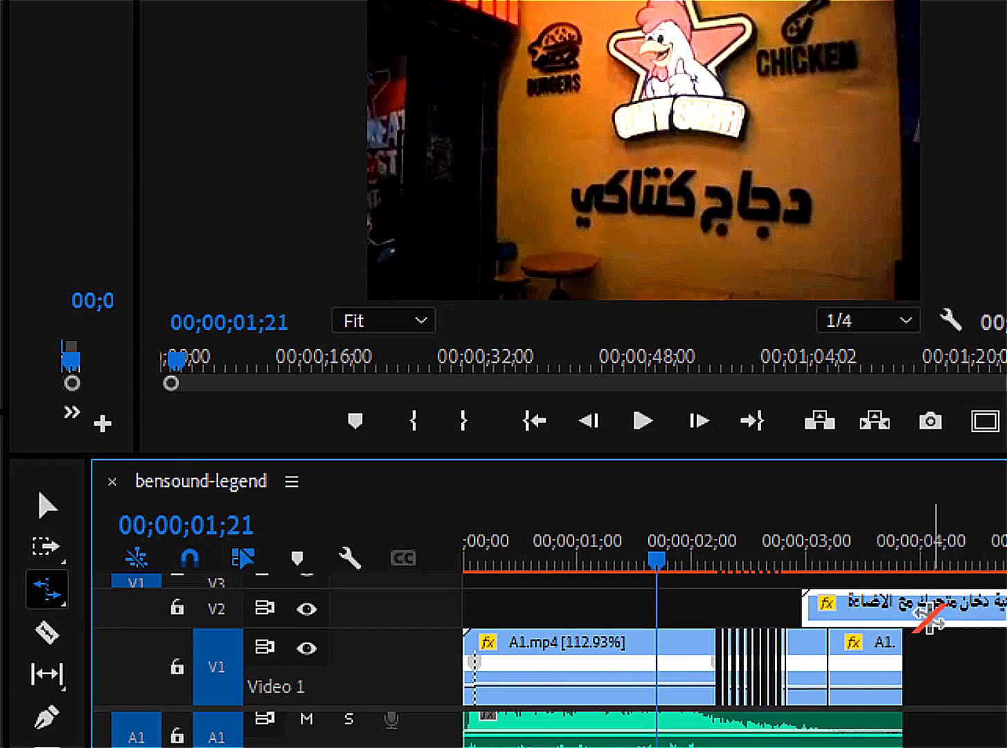
pyautogui.moveTo(790, 606); pyautogui.dragTo(863, 611)
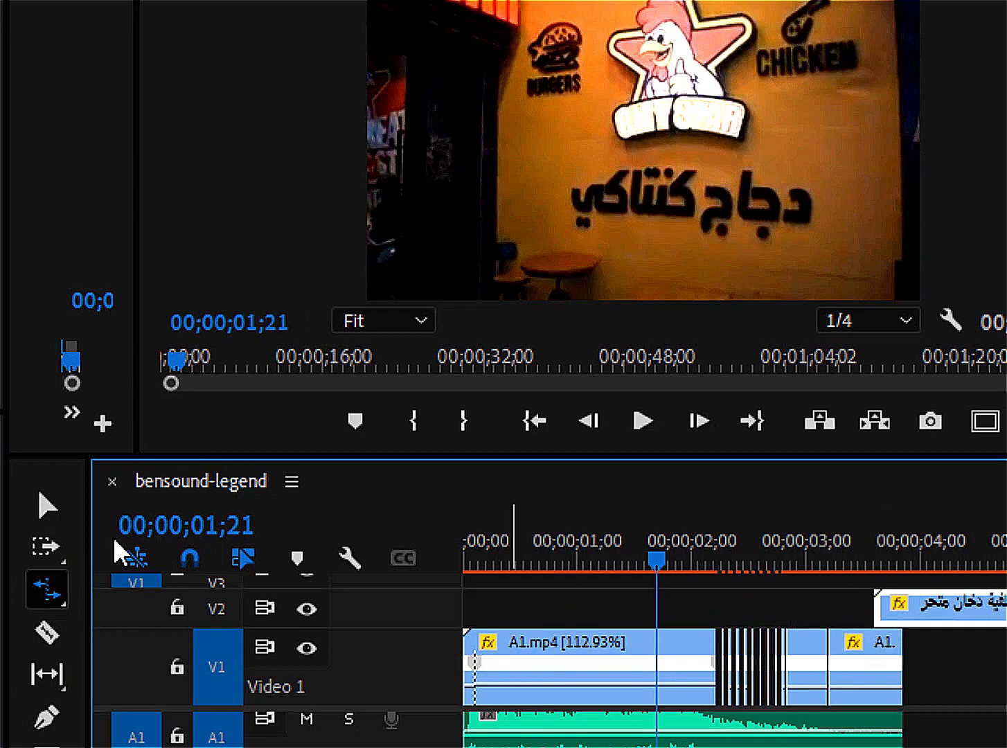
pyautogui.click(42, 506)
pyautogui.moveTo(944, 613); pyautogui.dragTo(870, 642)
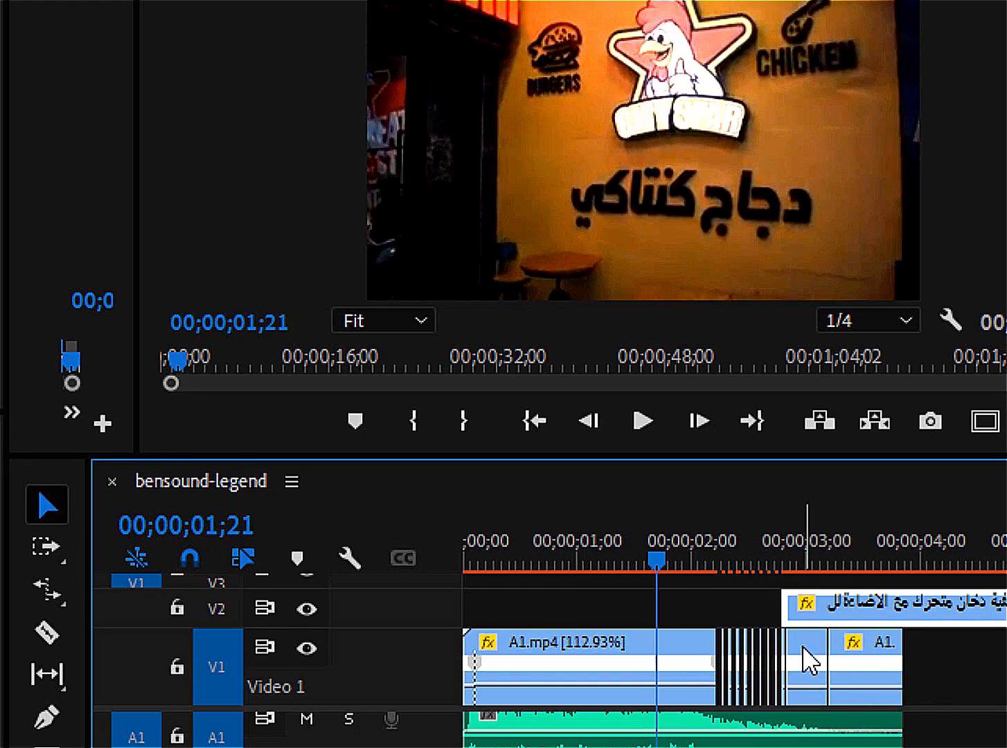
# Cut the smoke clip on V2 at 00;00;03;06 and delete the part after the cut.
pyautogui.click(834, 560)
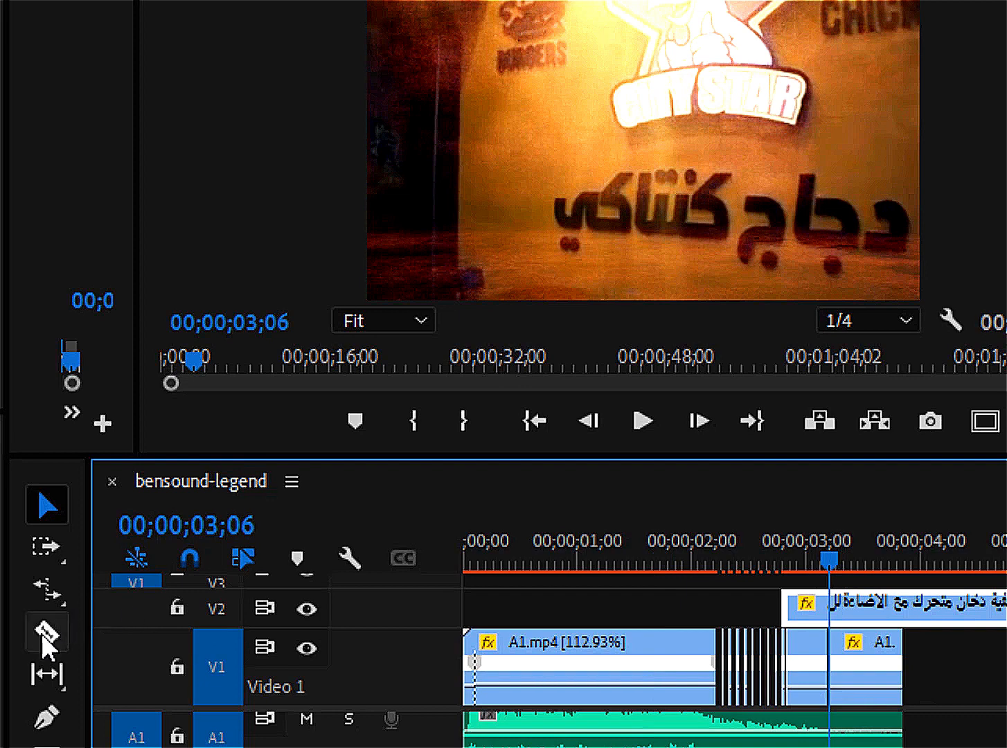
pyautogui.click(45, 633)
pyautogui.click(829, 606)
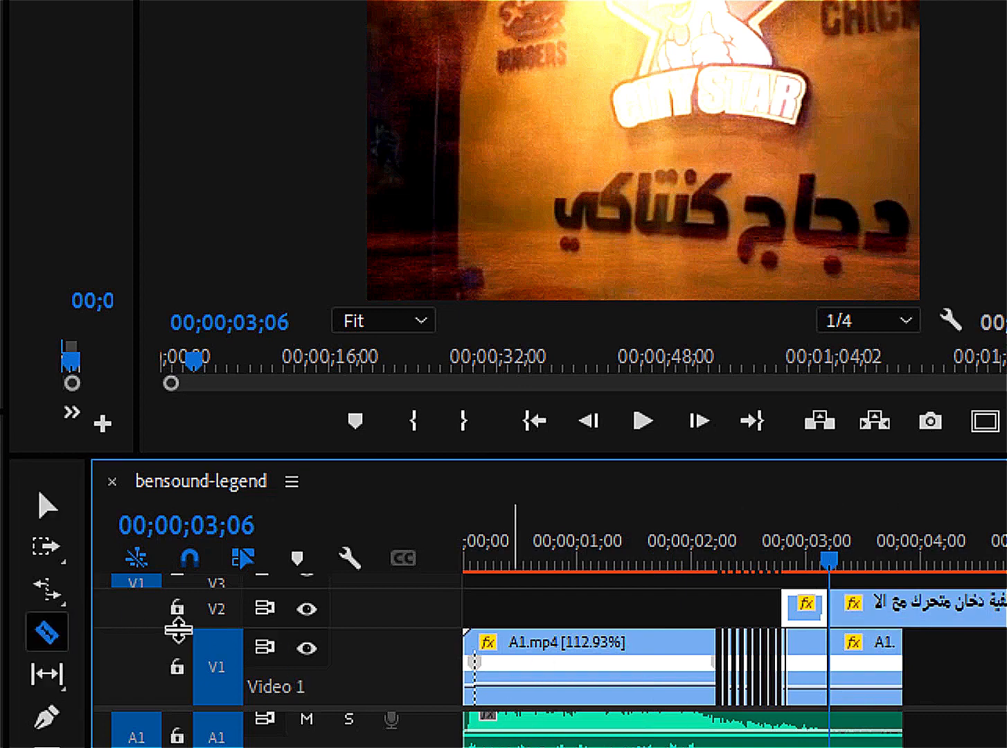
pyautogui.click(47, 507)
pyautogui.click(947, 602)
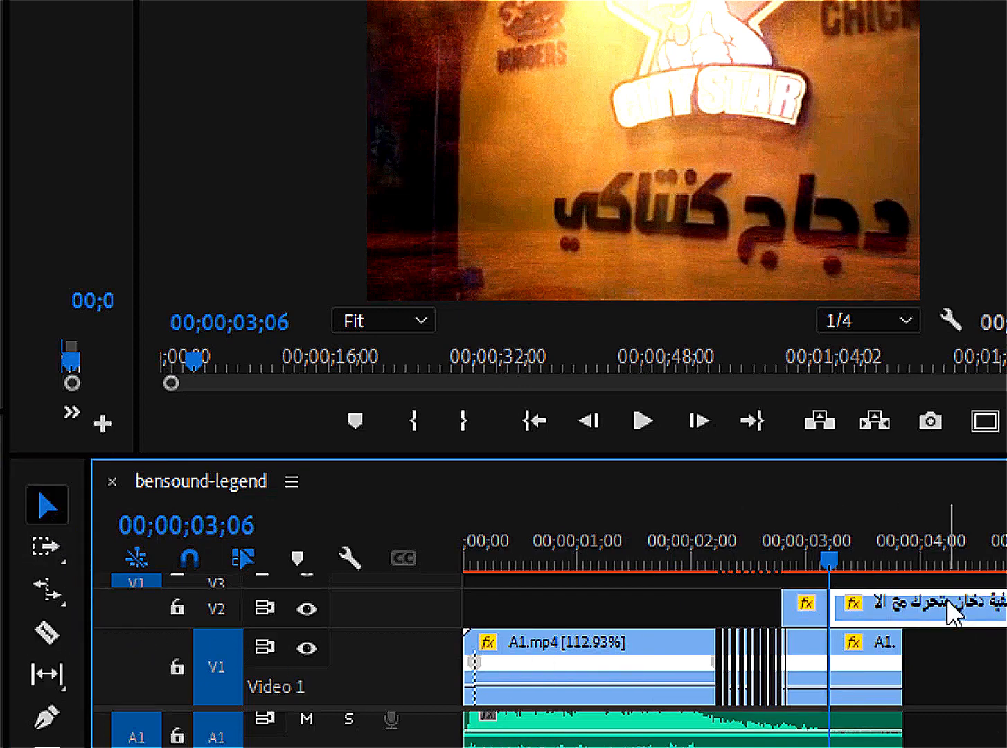
pyautogui.press('Delete')
# Play back the sequence from 00;00;00;06 to review the shortened smoke overlay.
pyautogui.click(487, 558)
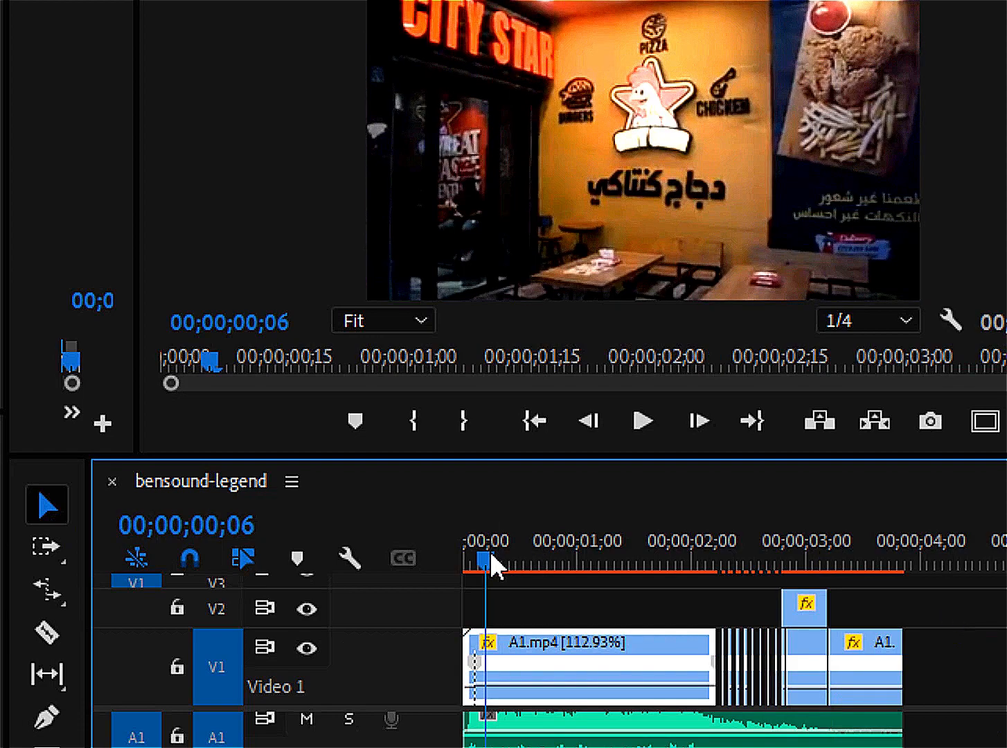
pyautogui.press('space')
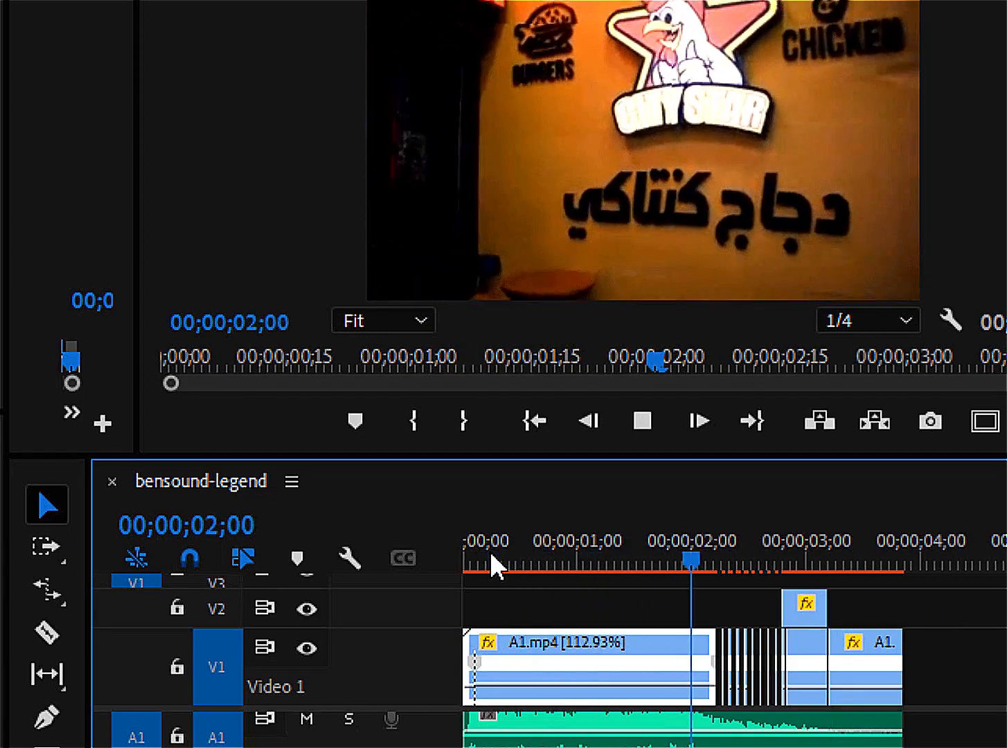